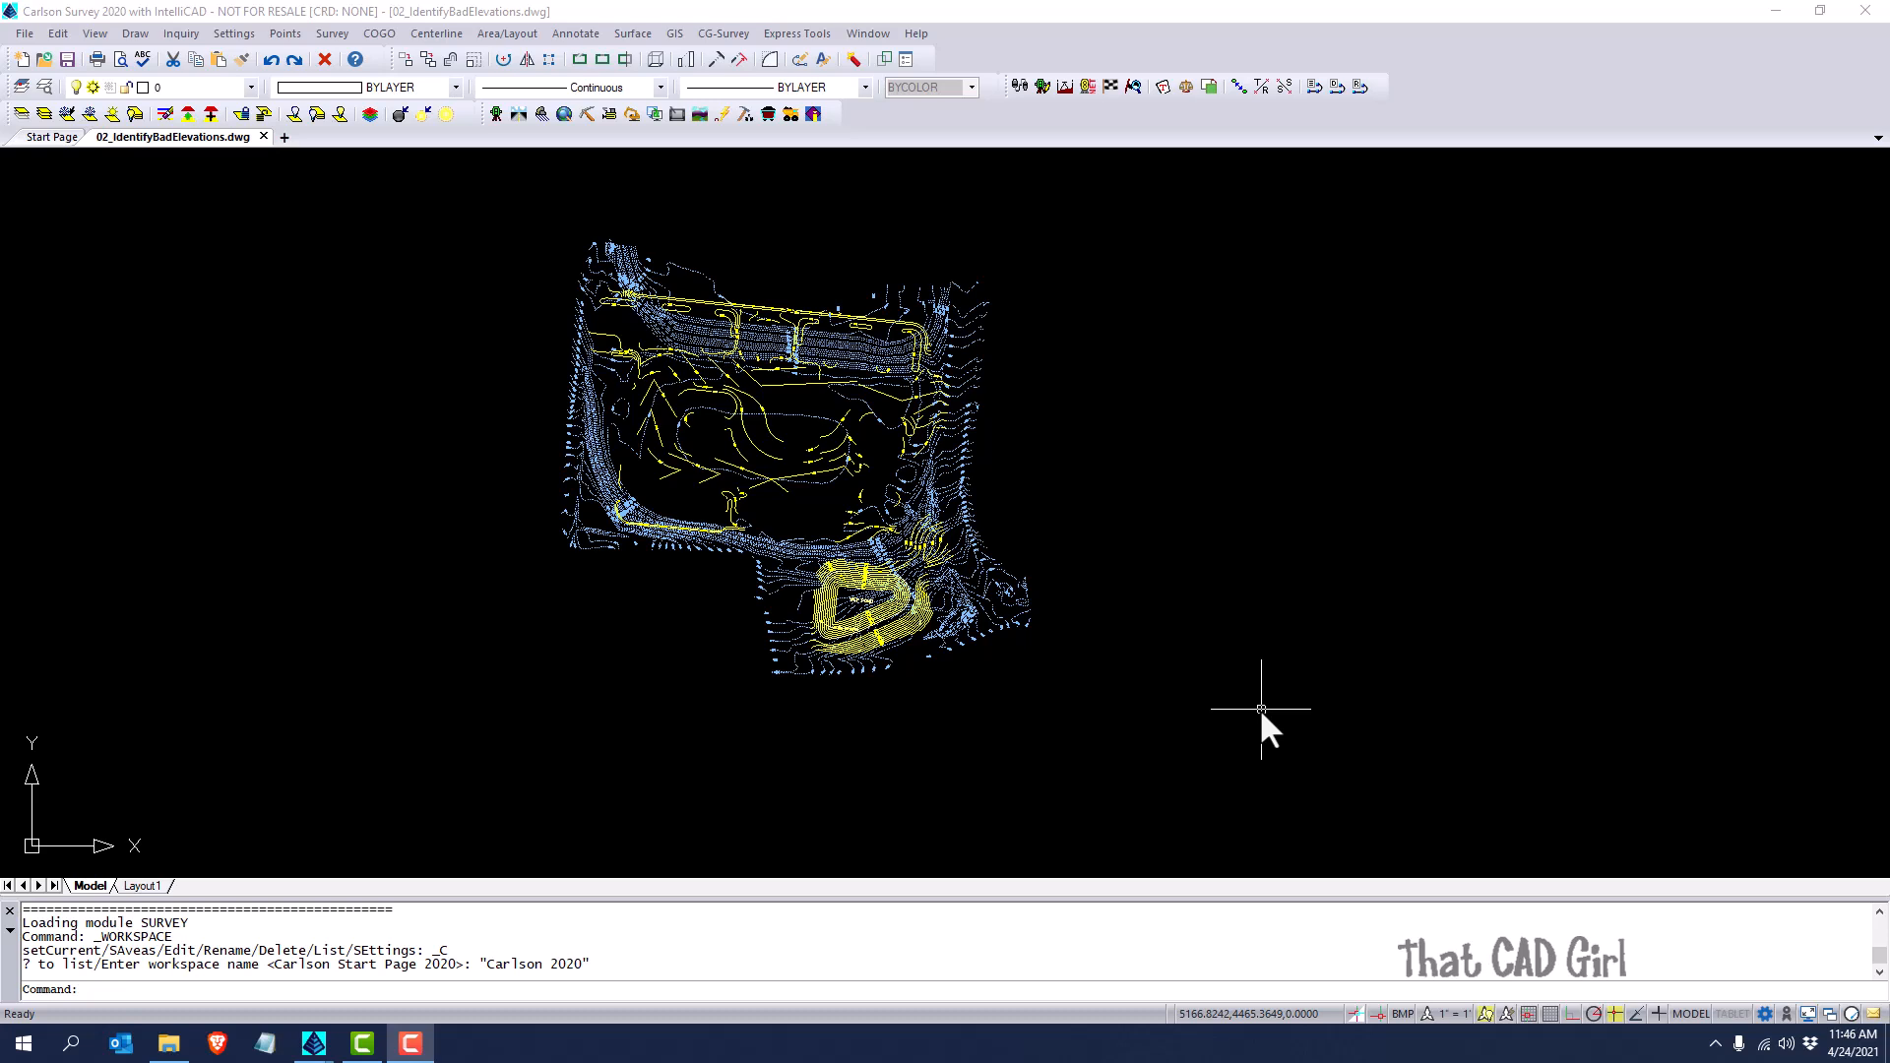
Load all of the drawing's entities into the 3D Drawing Viewer to inspect their elevations
left_click(97, 35)
mouse_move(144, 169)
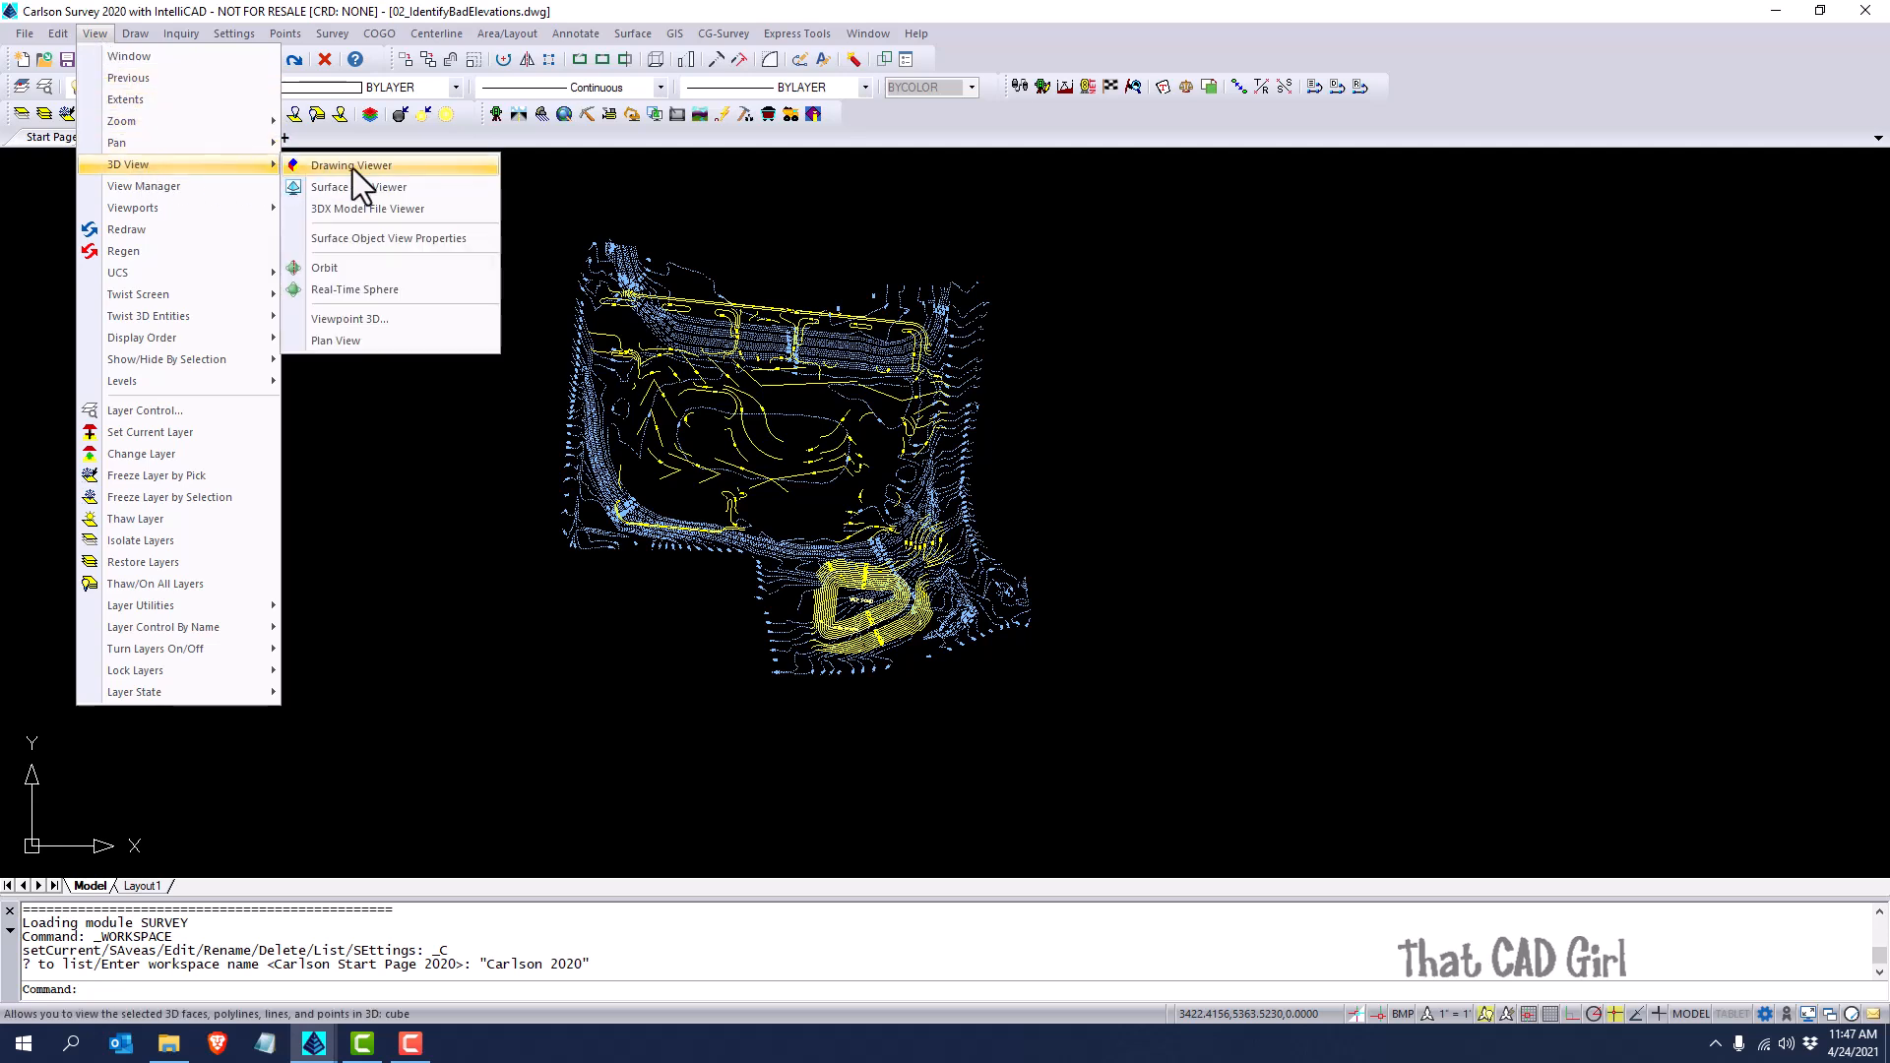
left_click(399, 166)
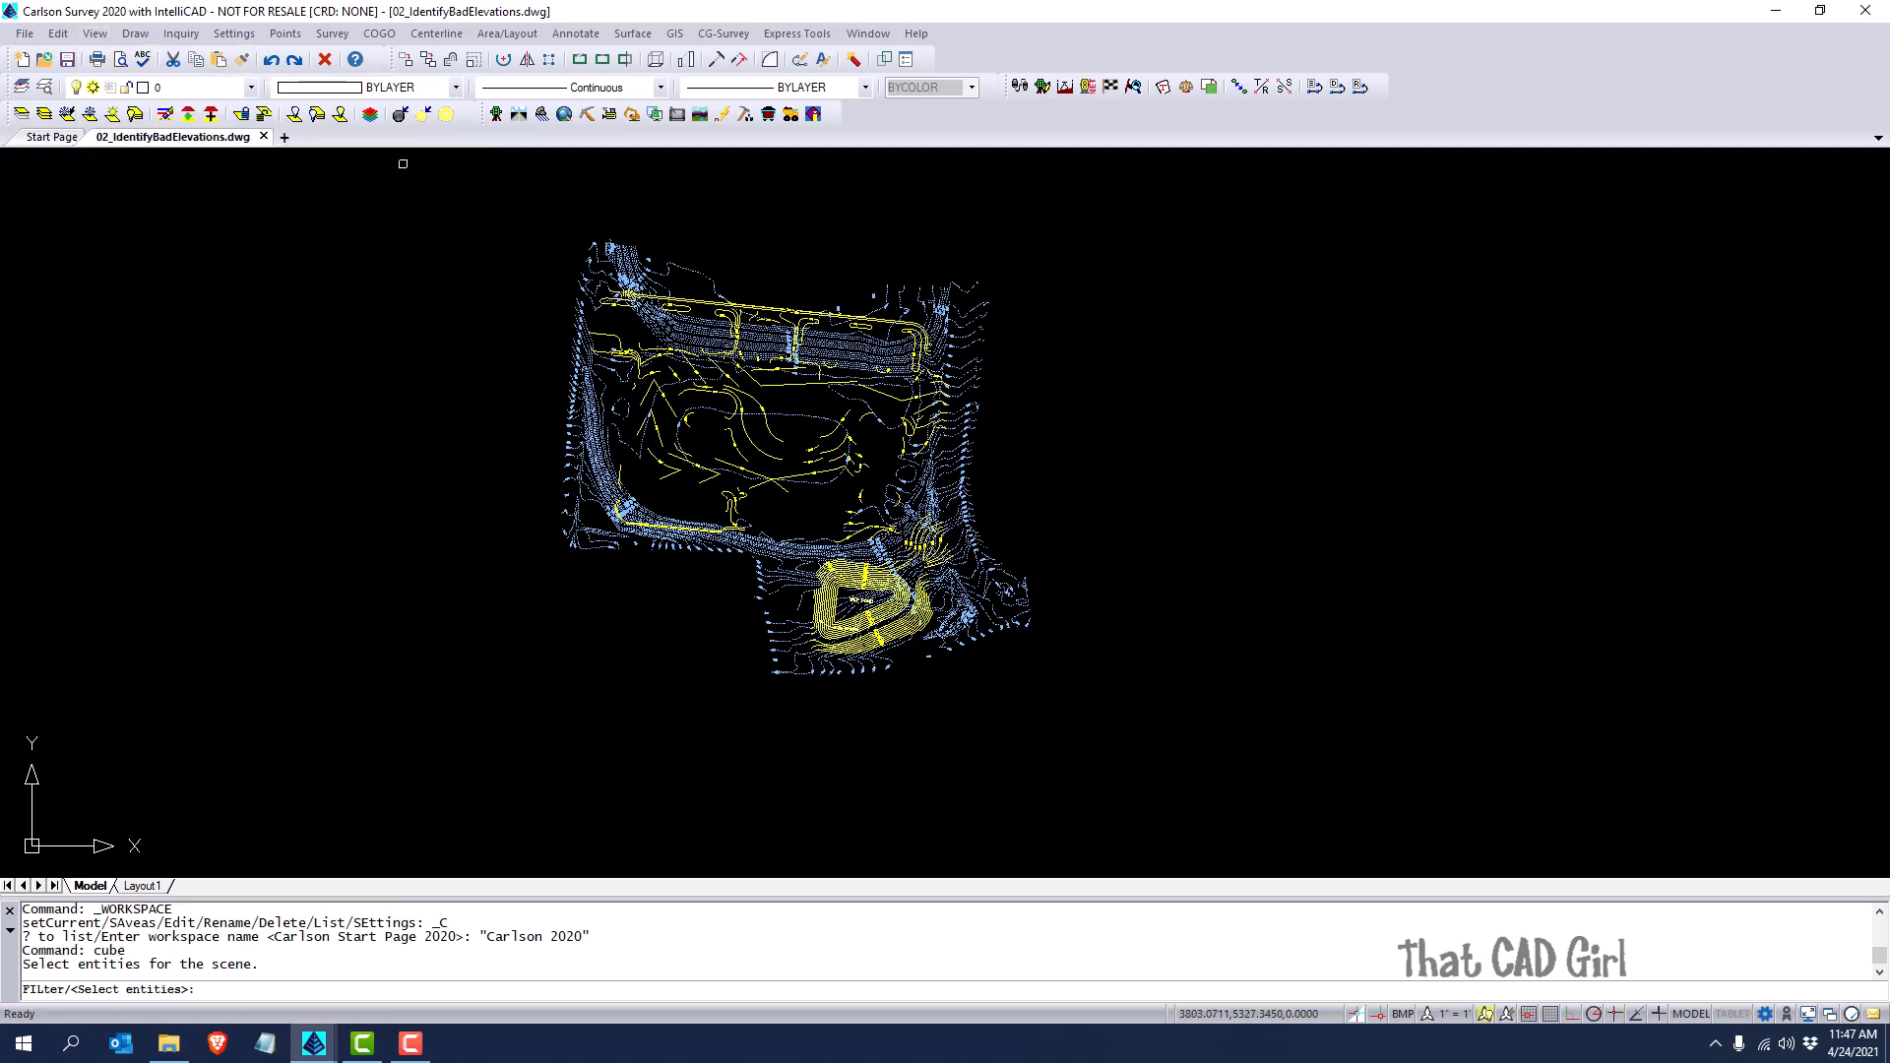
left_click(510, 215)
left_click(1148, 709)
key("Return")
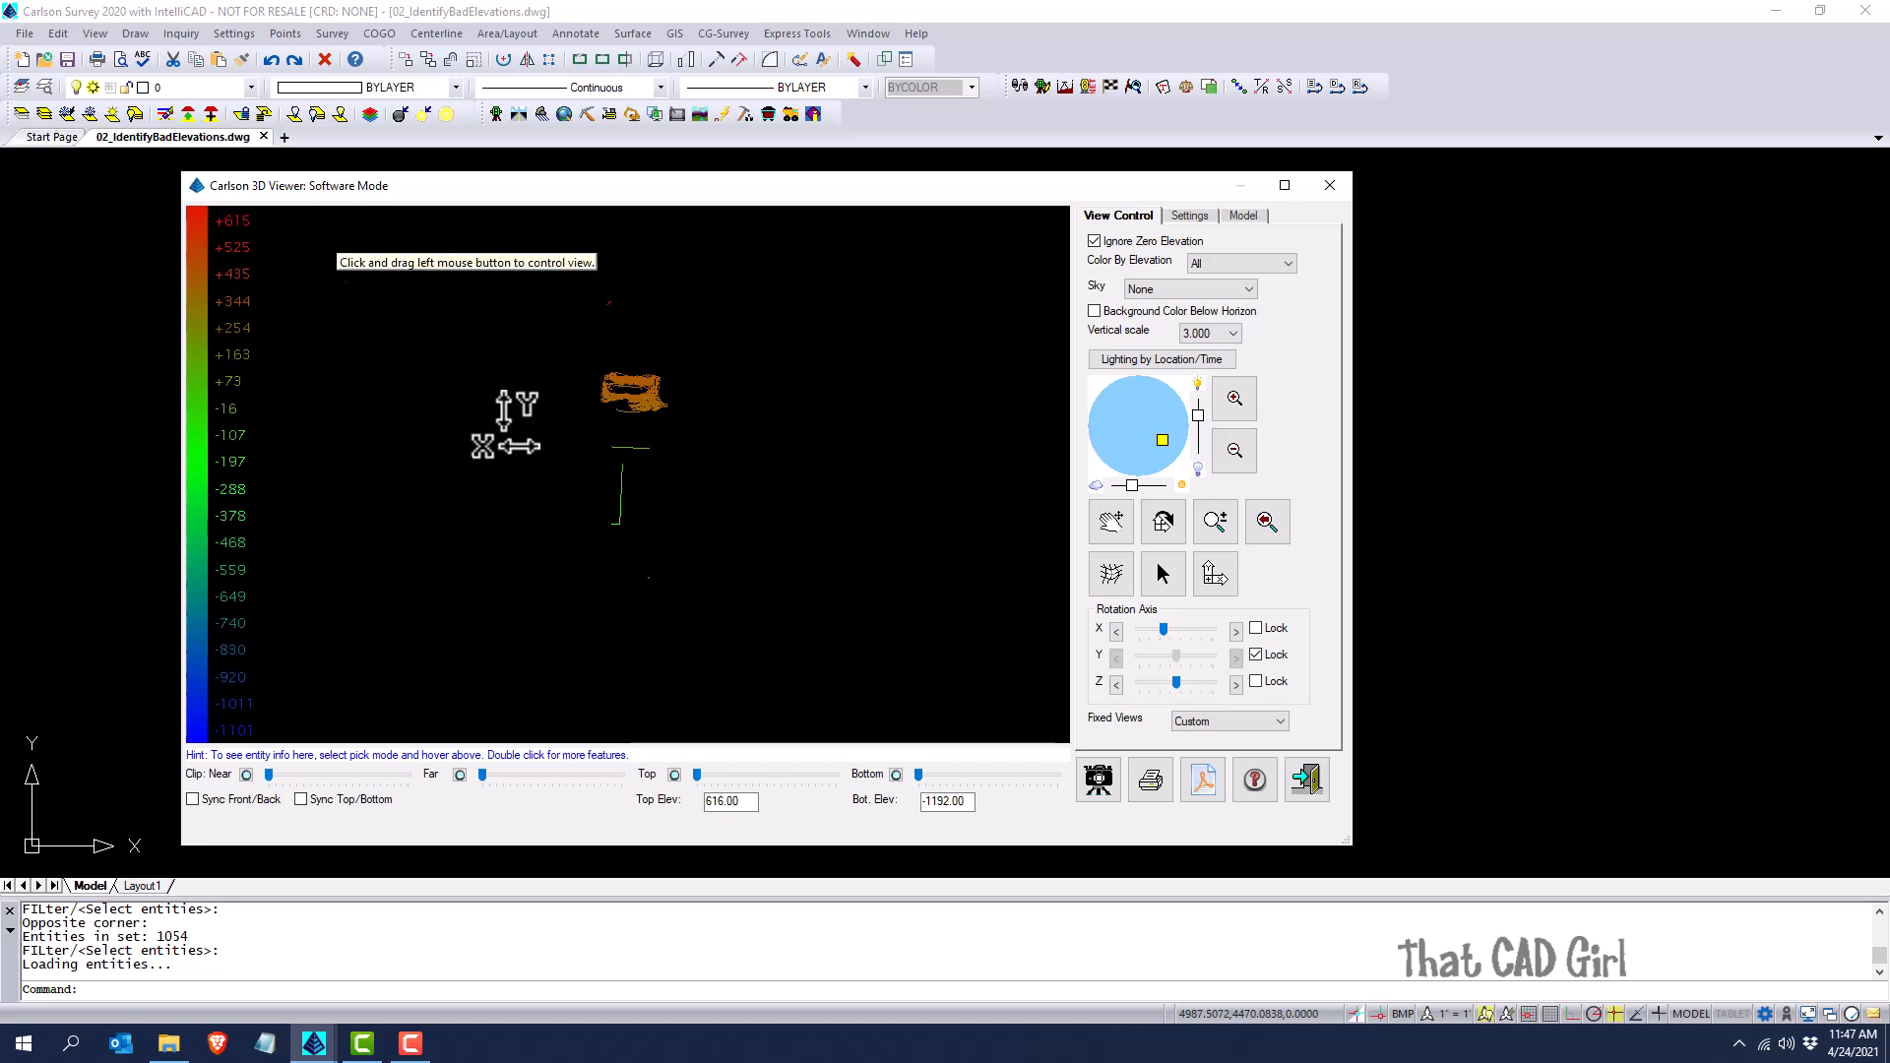
Compare the 3D view with zero-elevation entities included and ignored, and exit the viewer
left_click(1095, 242)
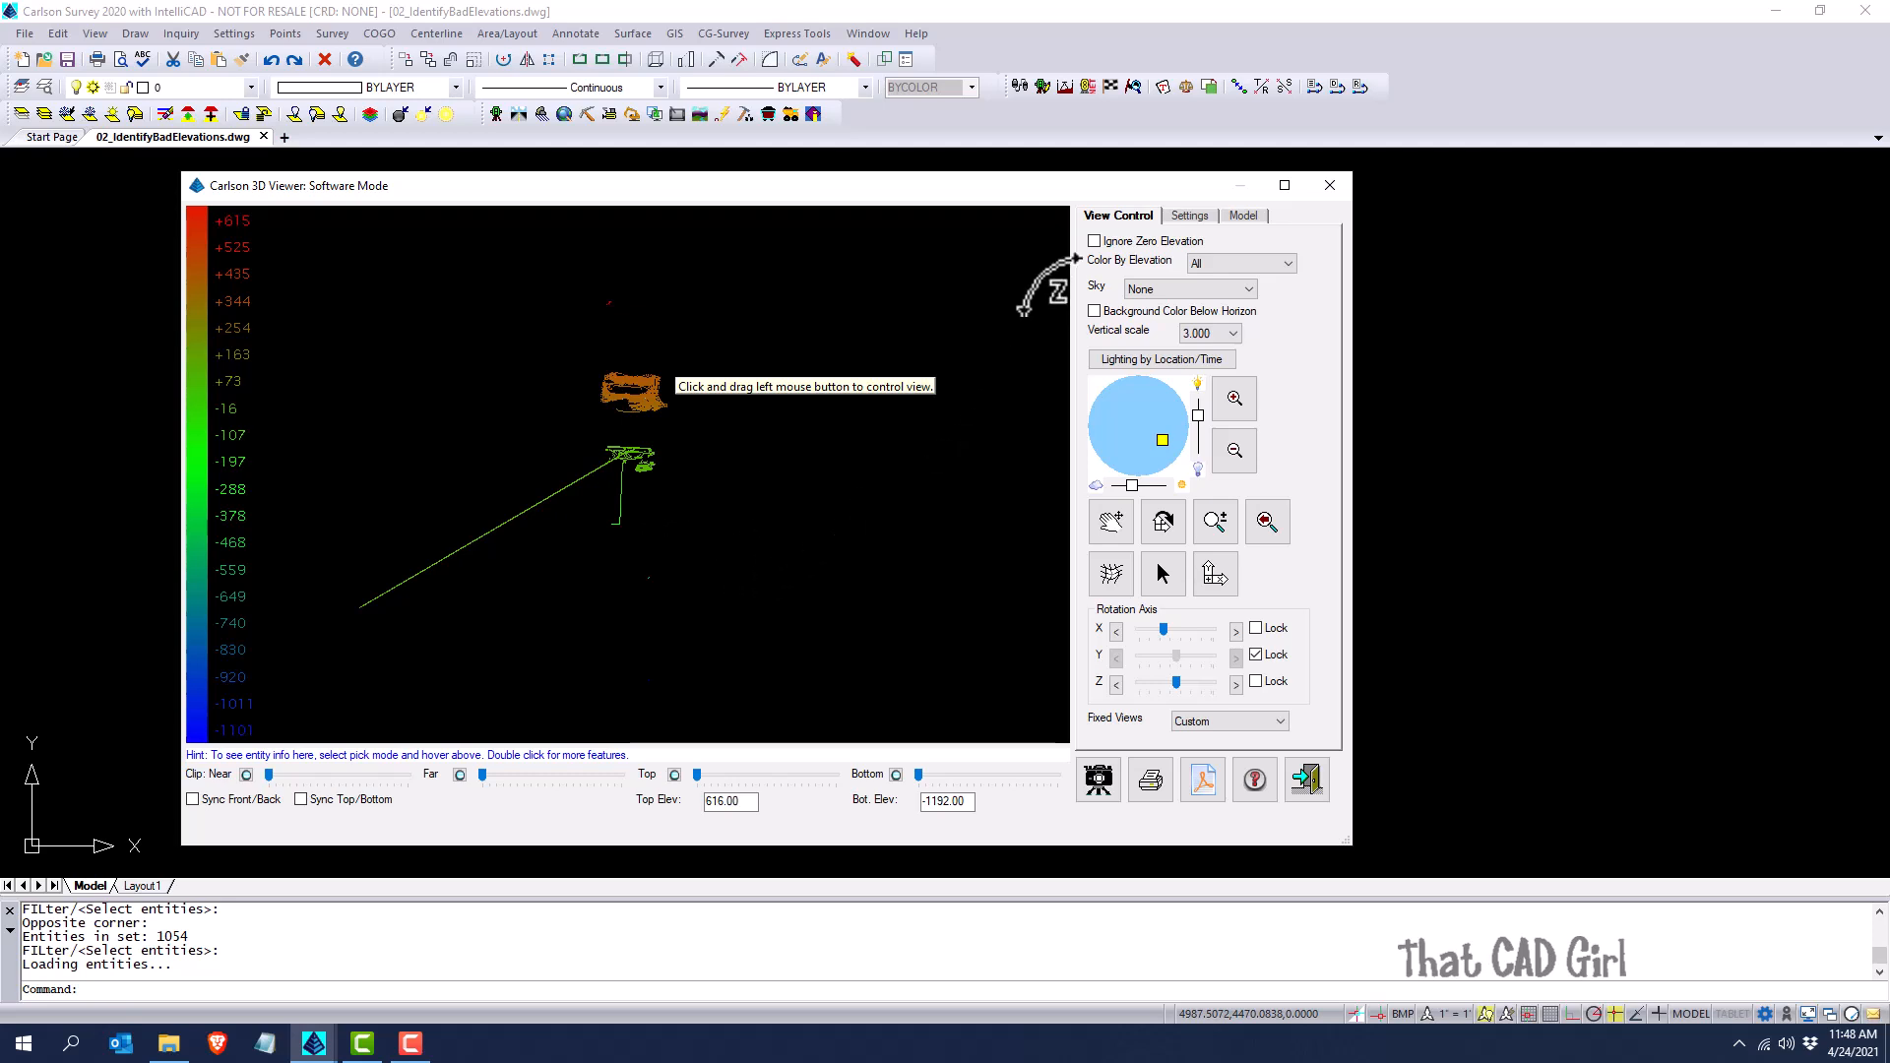
left_click(1093, 242)
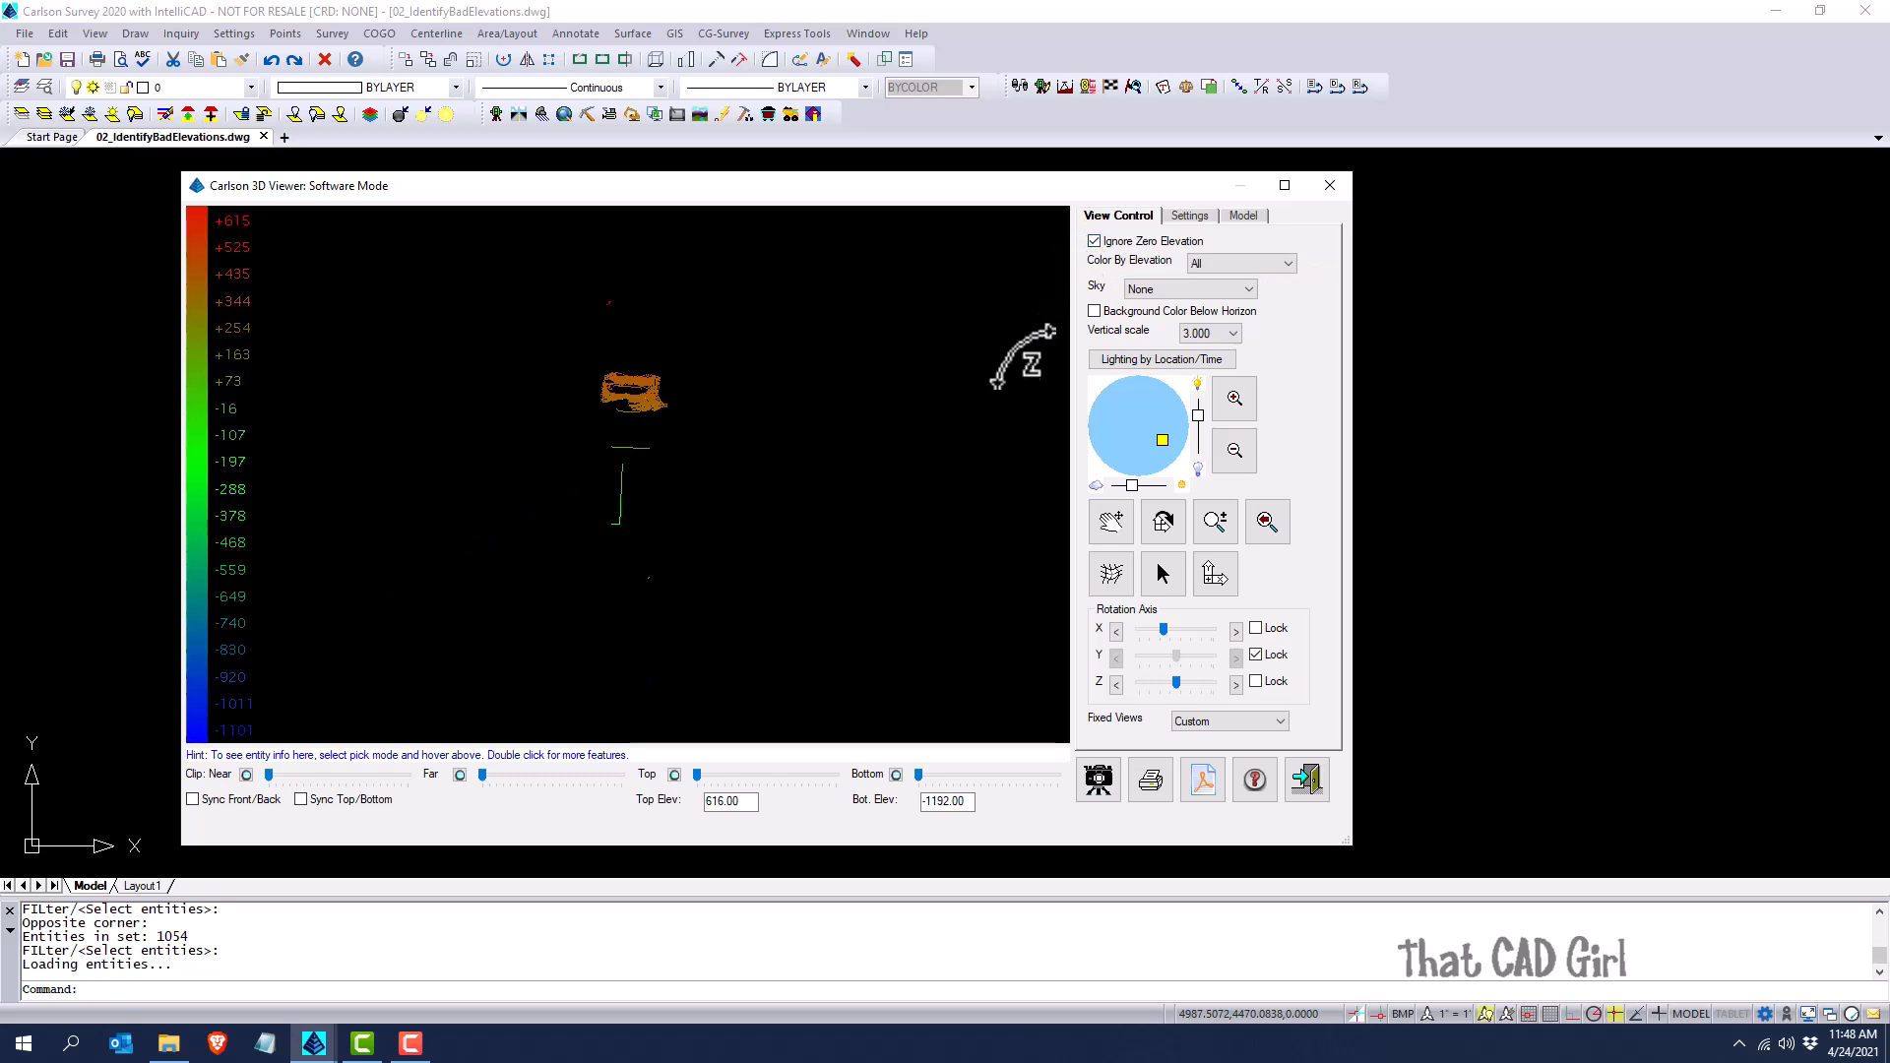
left_click(1307, 780)
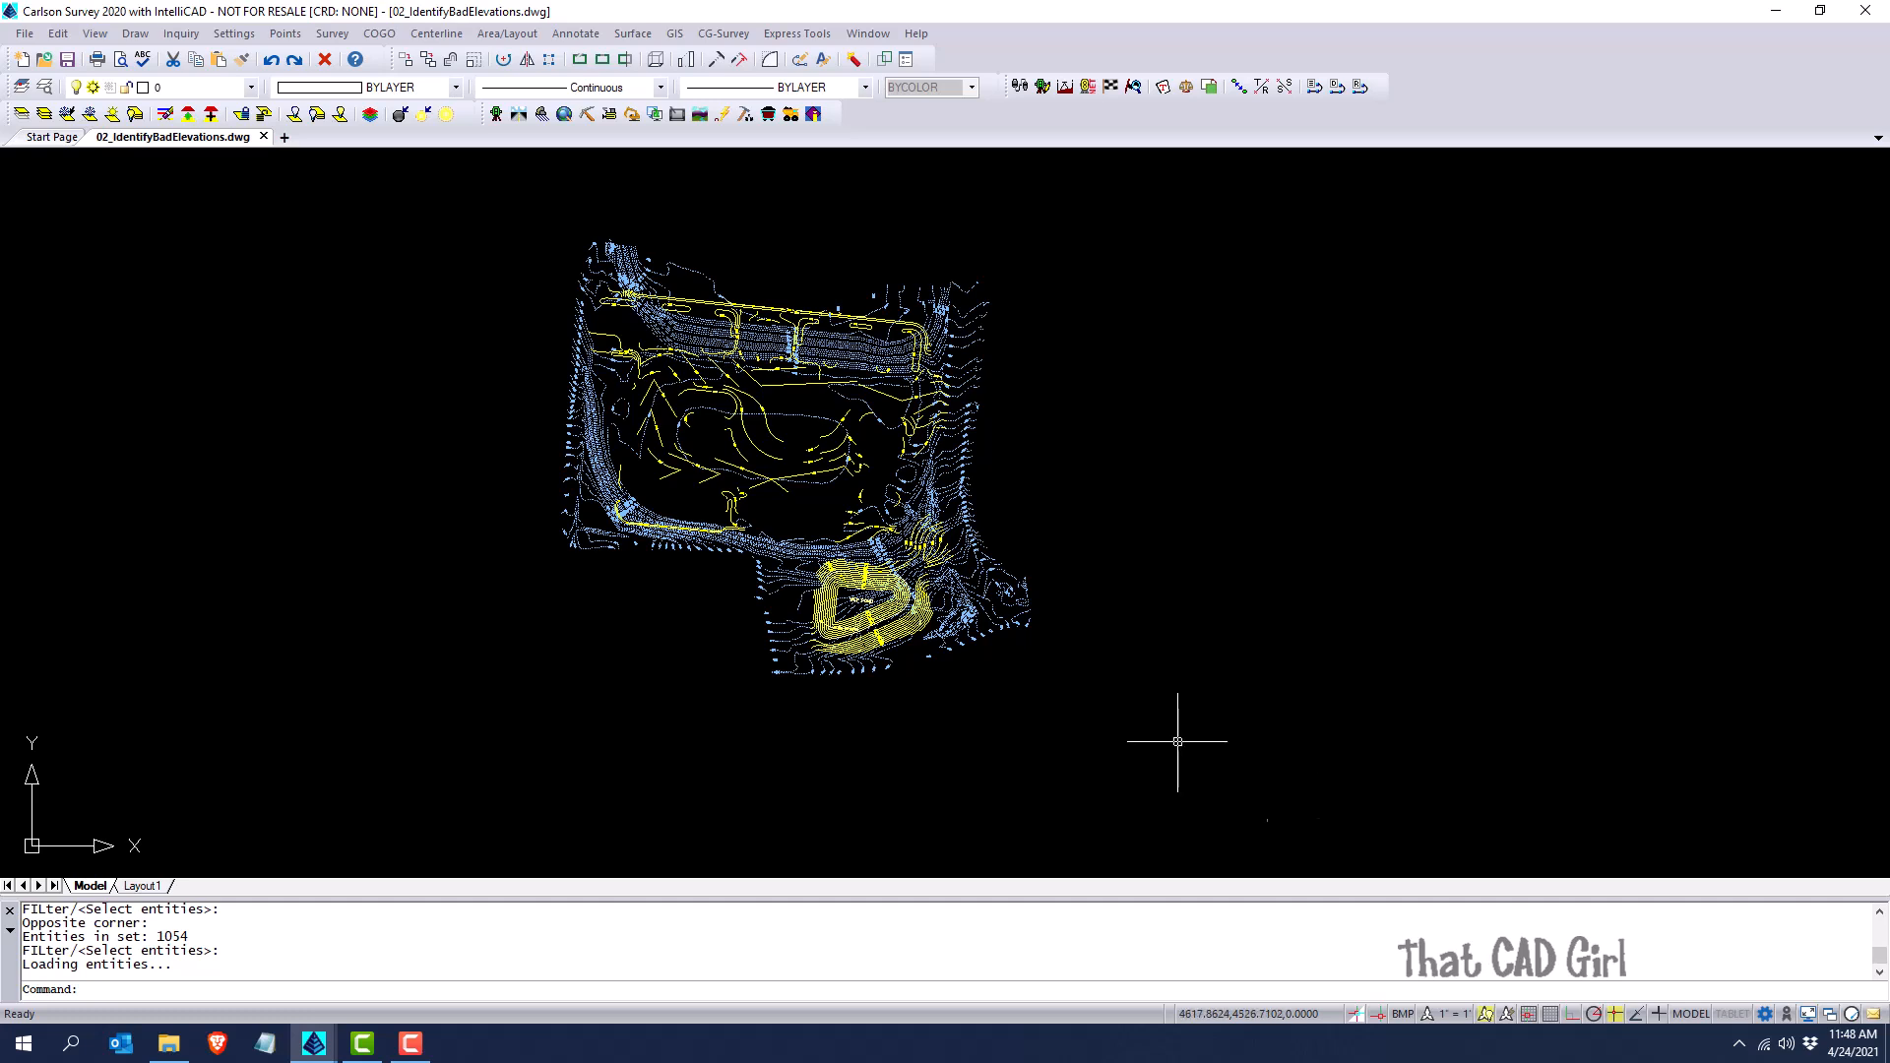
left_click(24, 34)
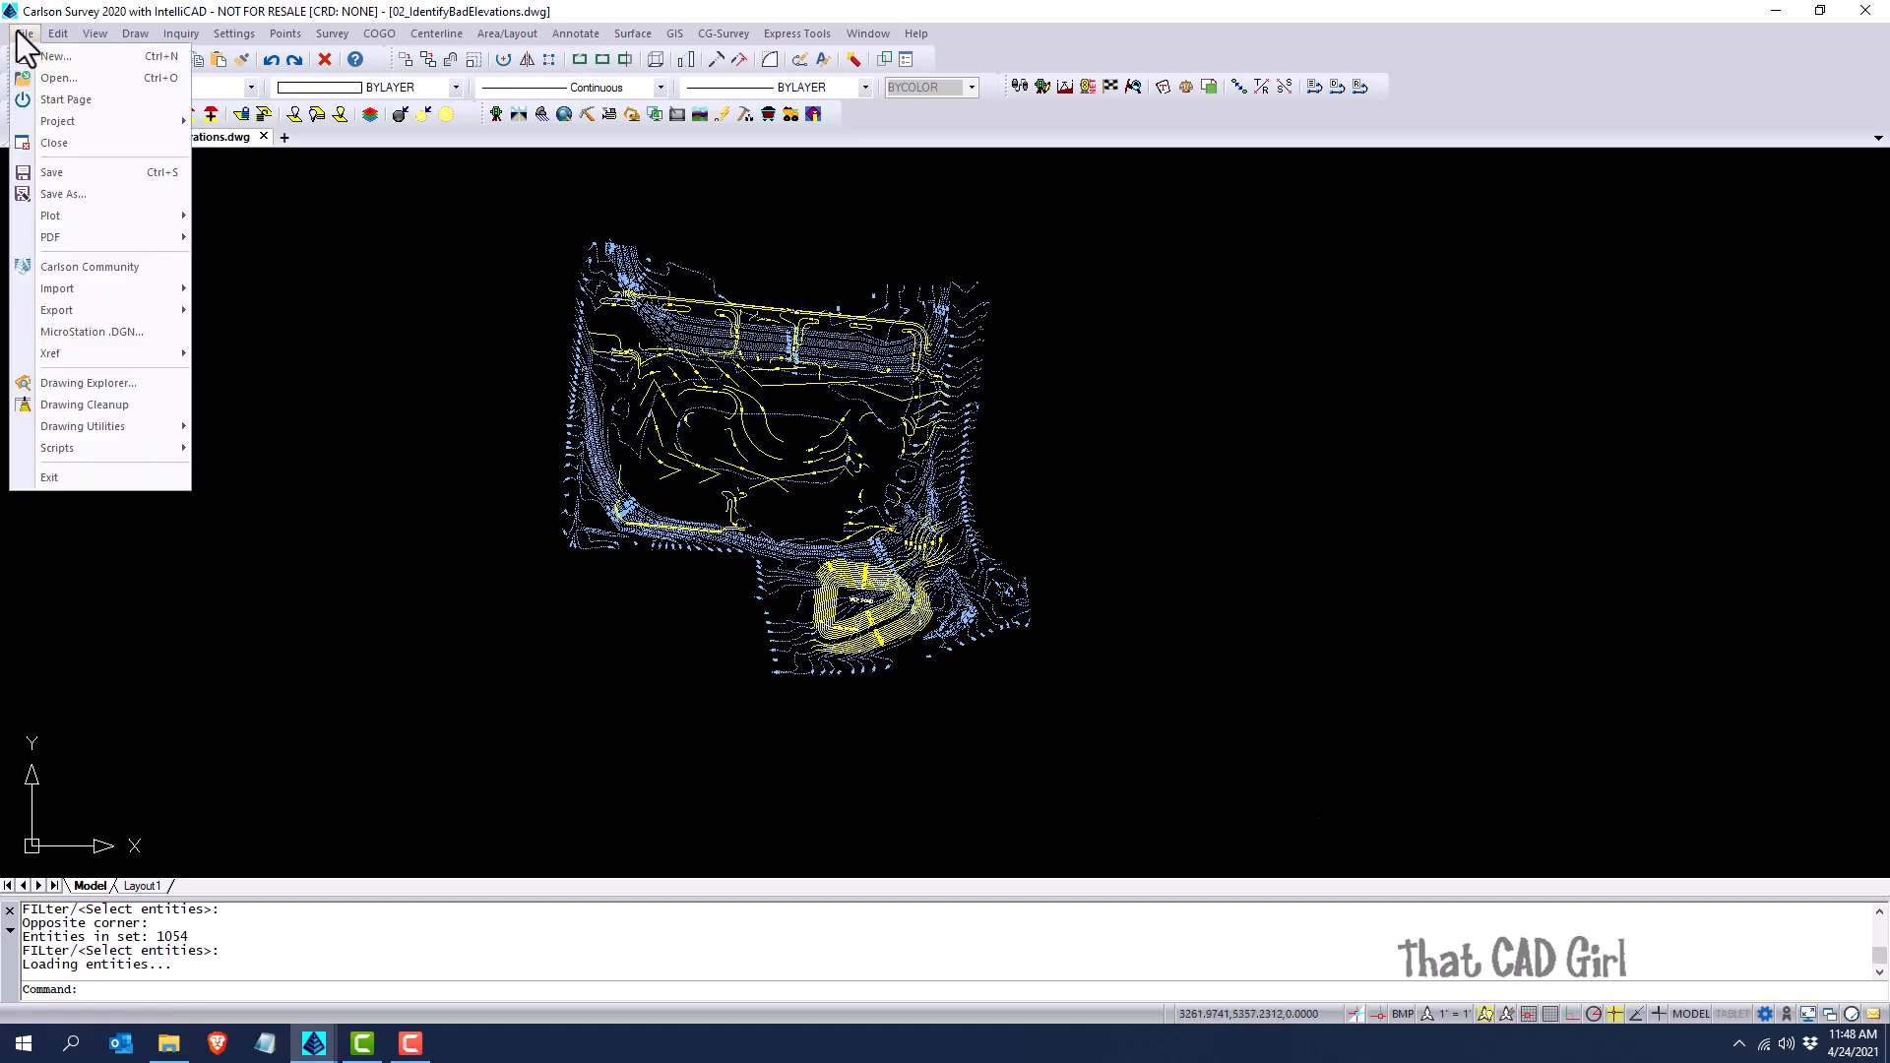
left_click(151, 410)
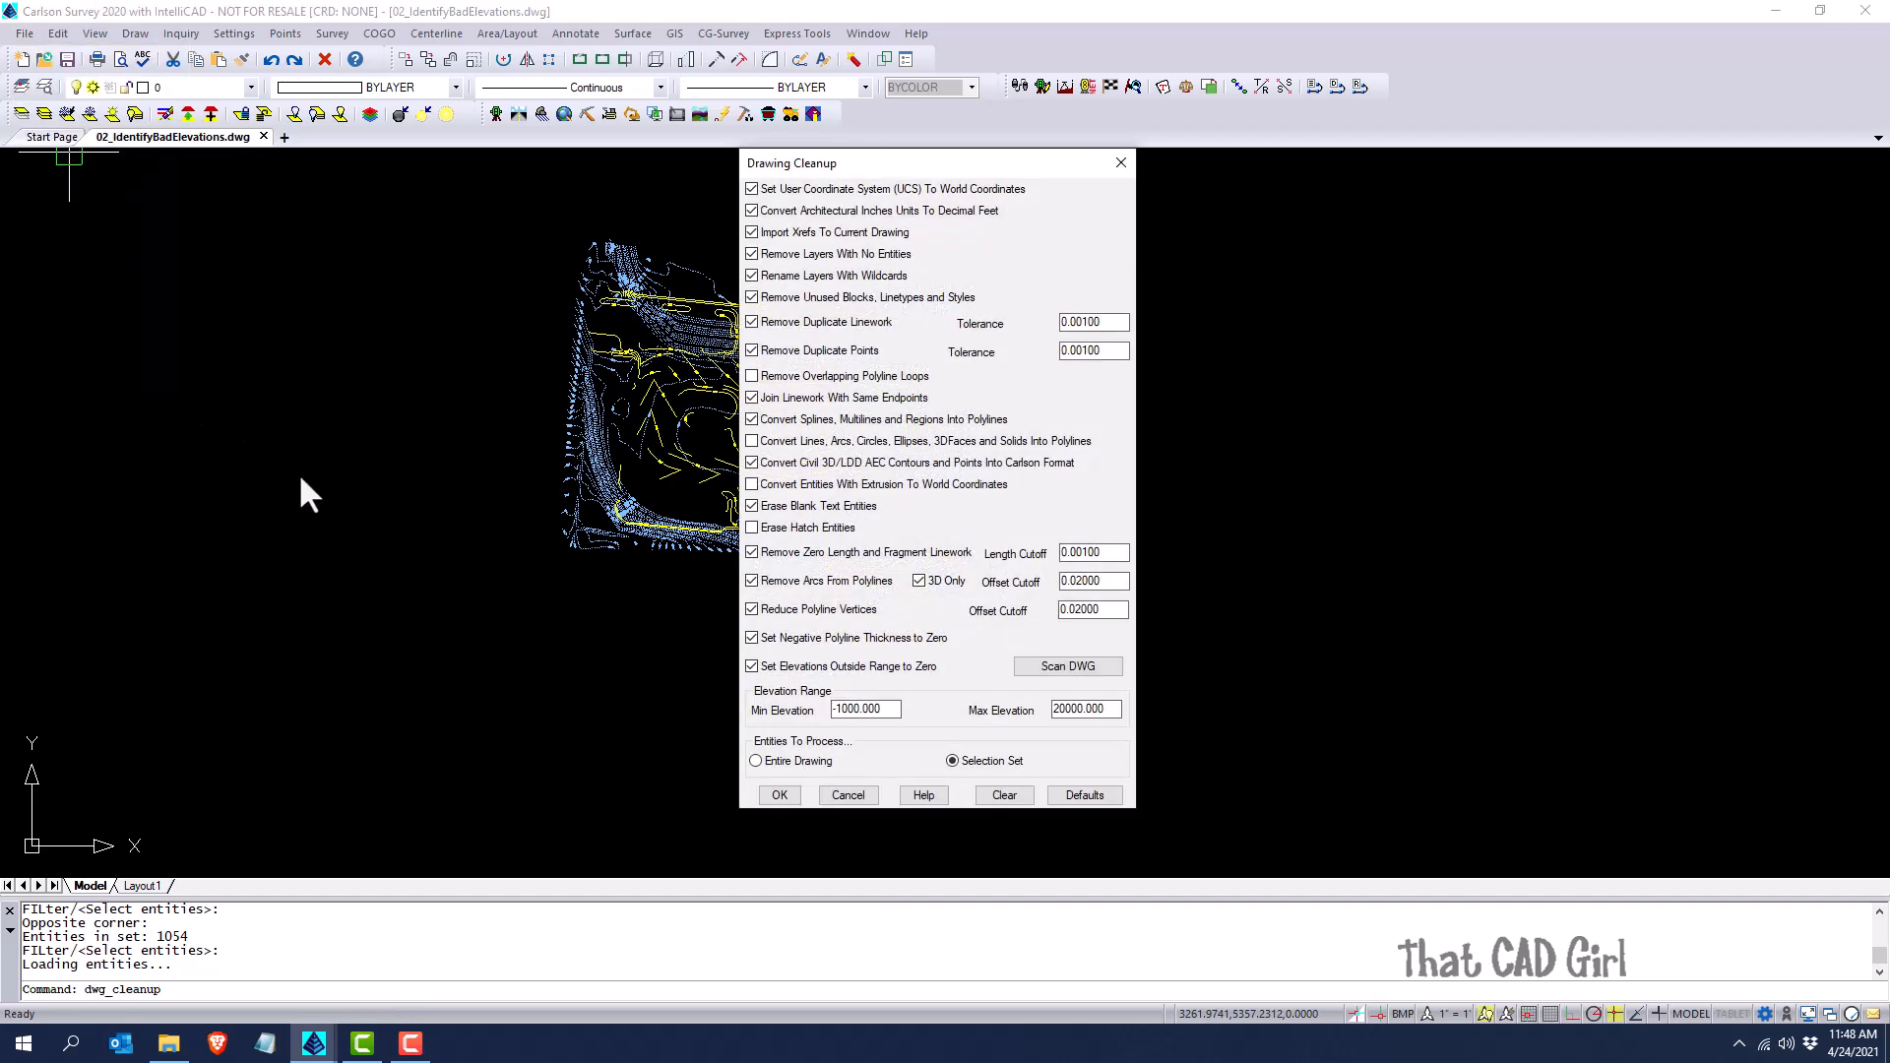
left_click(749, 636)
left_click(1018, 795)
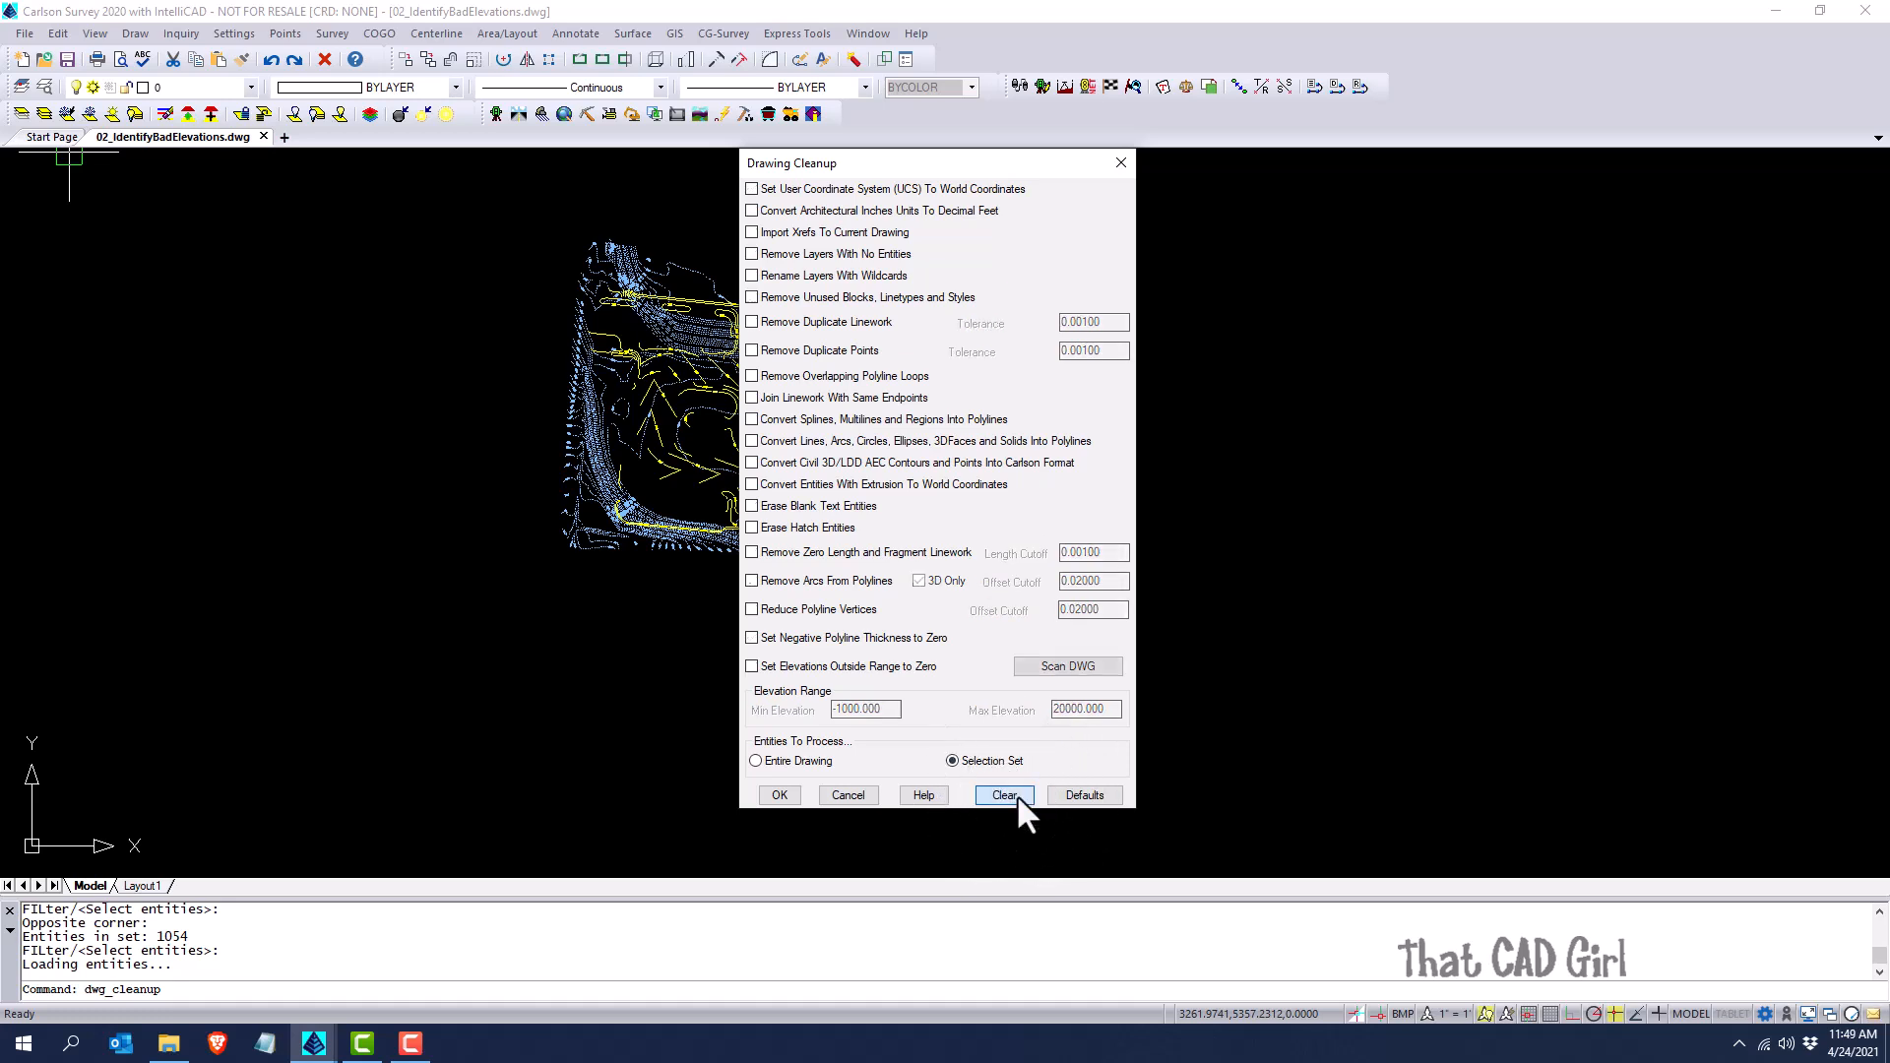
left_click(769, 670)
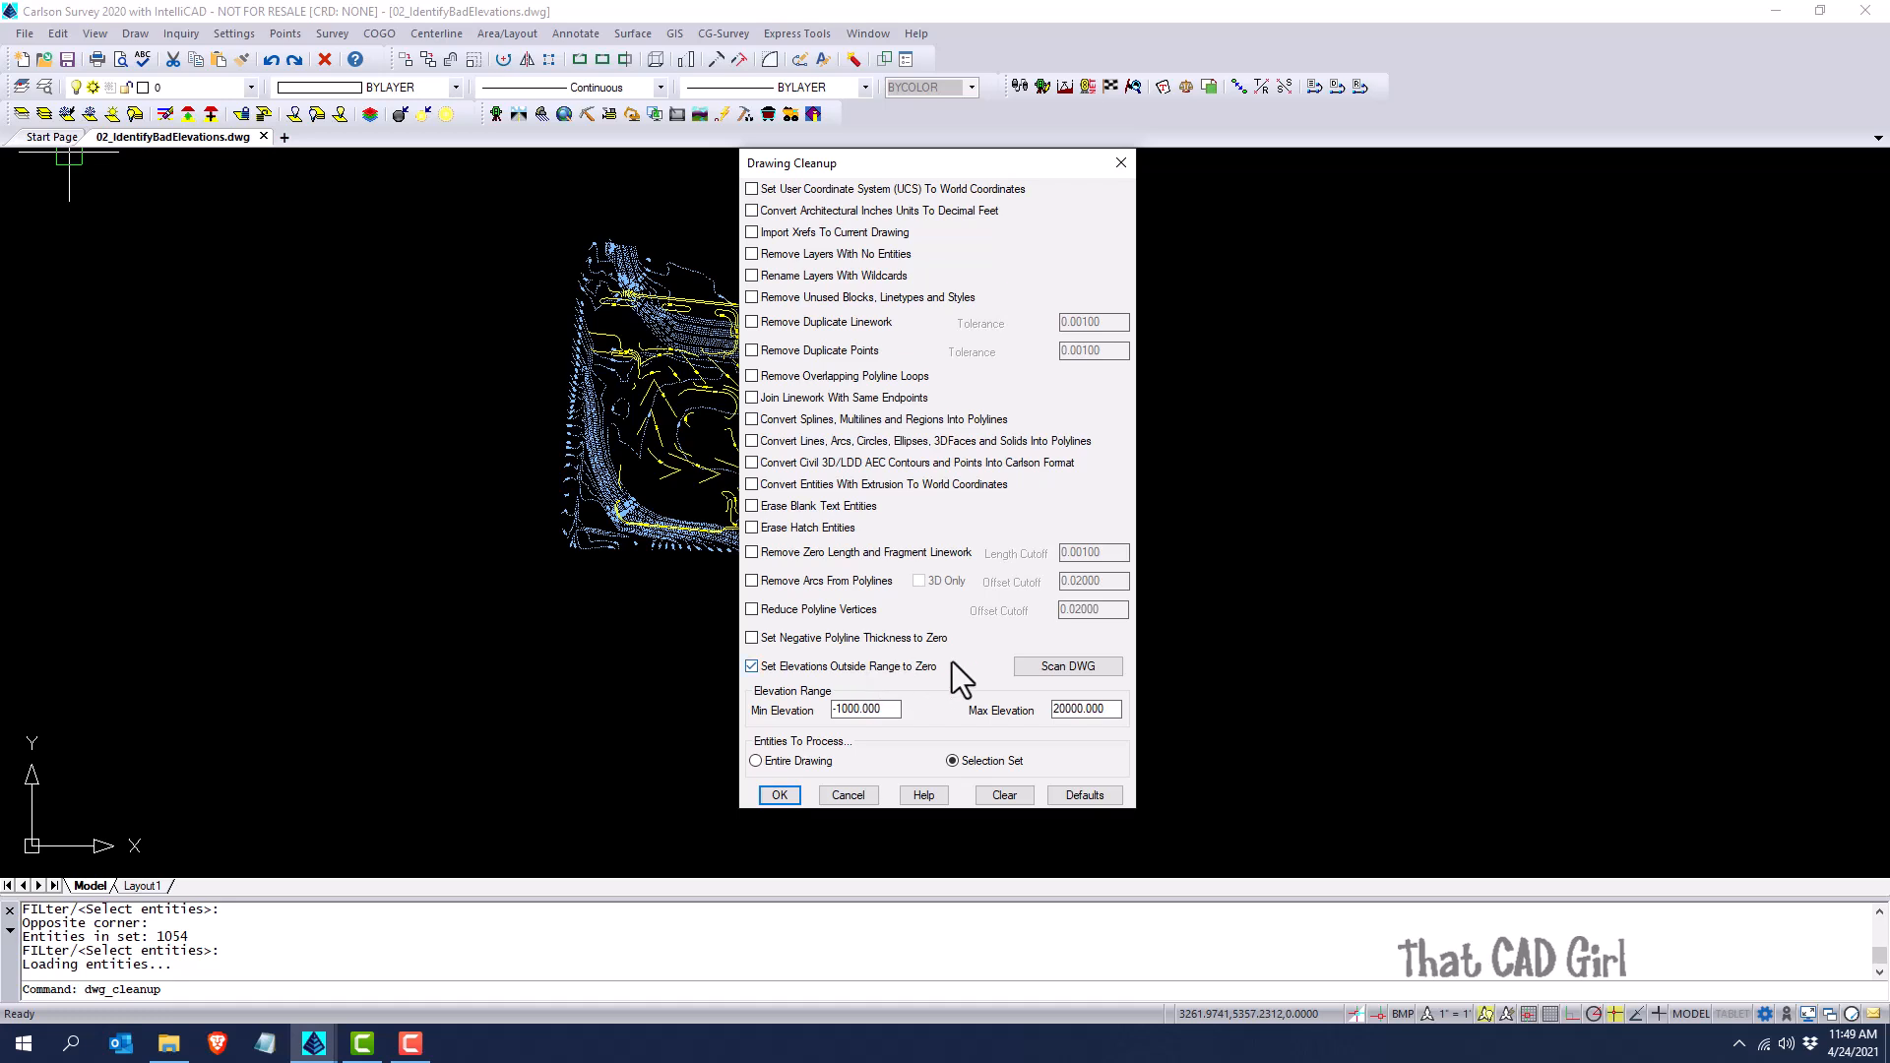
left_click(1114, 668)
left_click(846, 793)
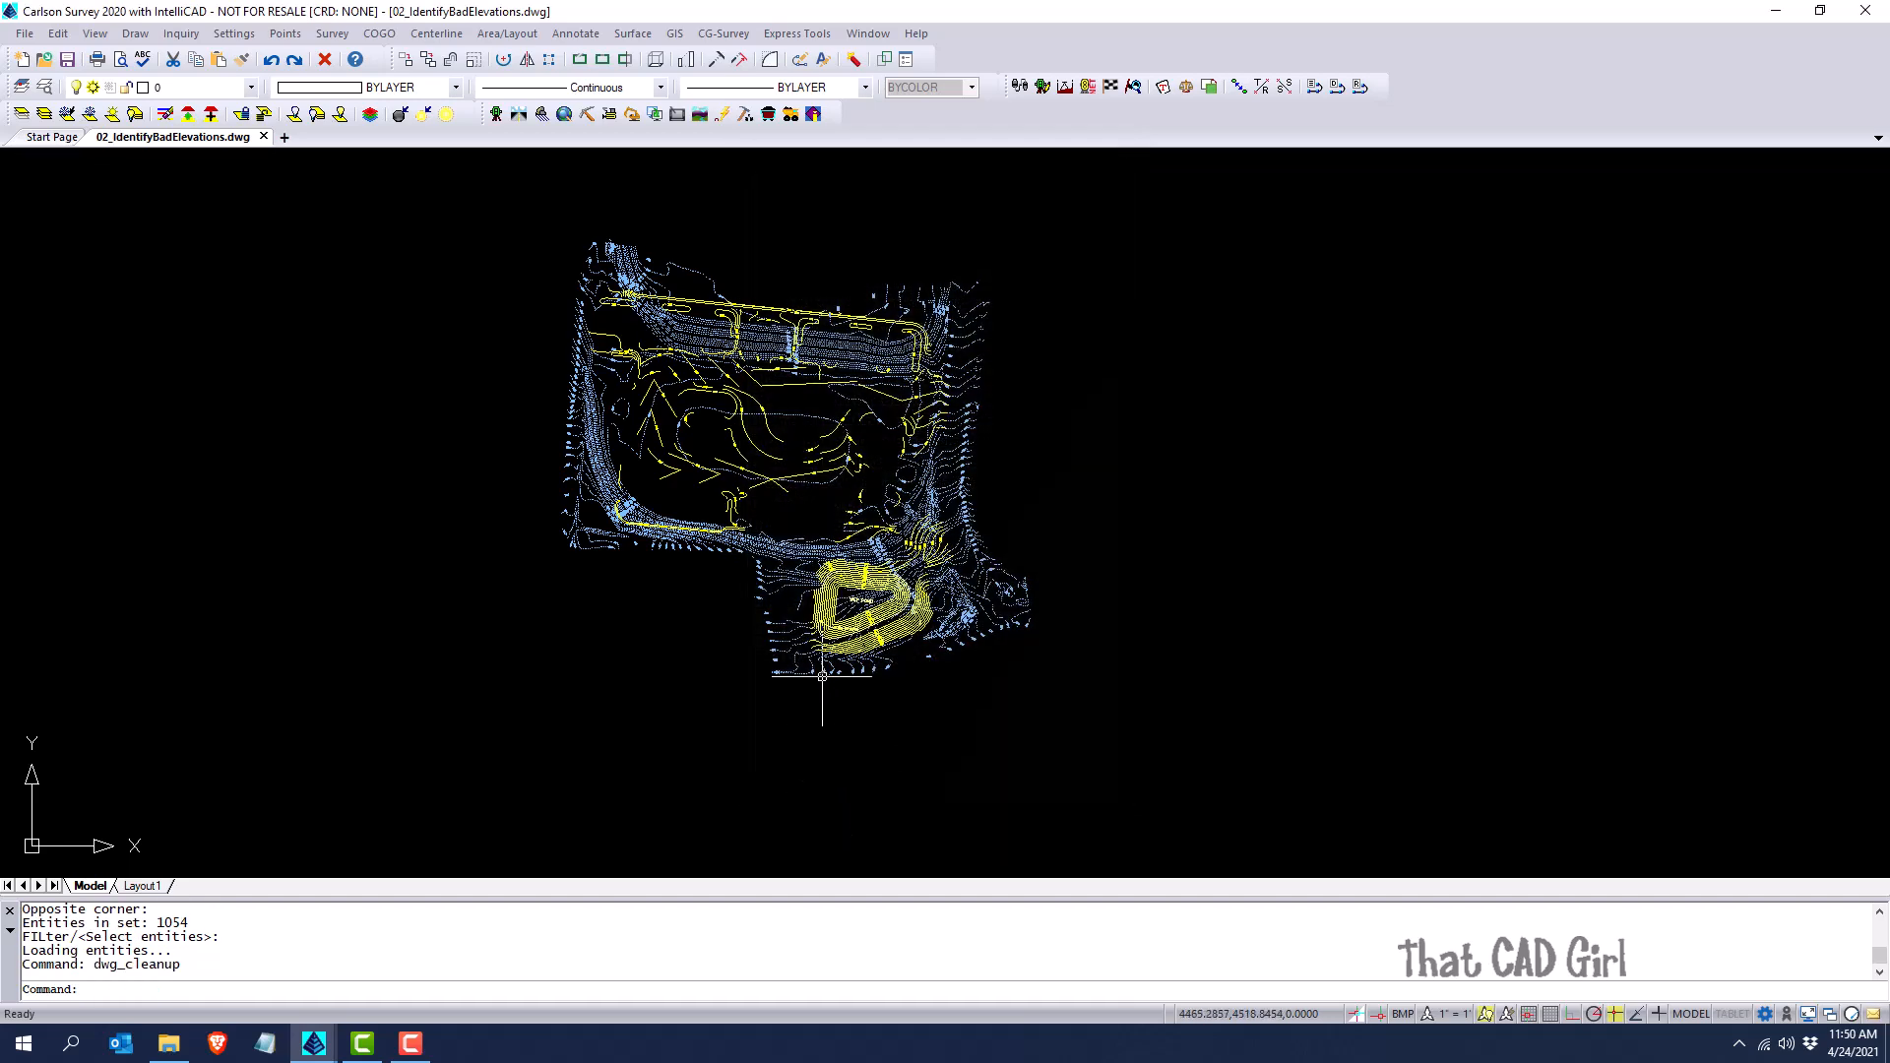
Examine the contour labels around the wet pond and the upper part of the site to judge the valid elevation range
scroll(823, 677, "up", 5)
scroll(822, 676, "up", 4)
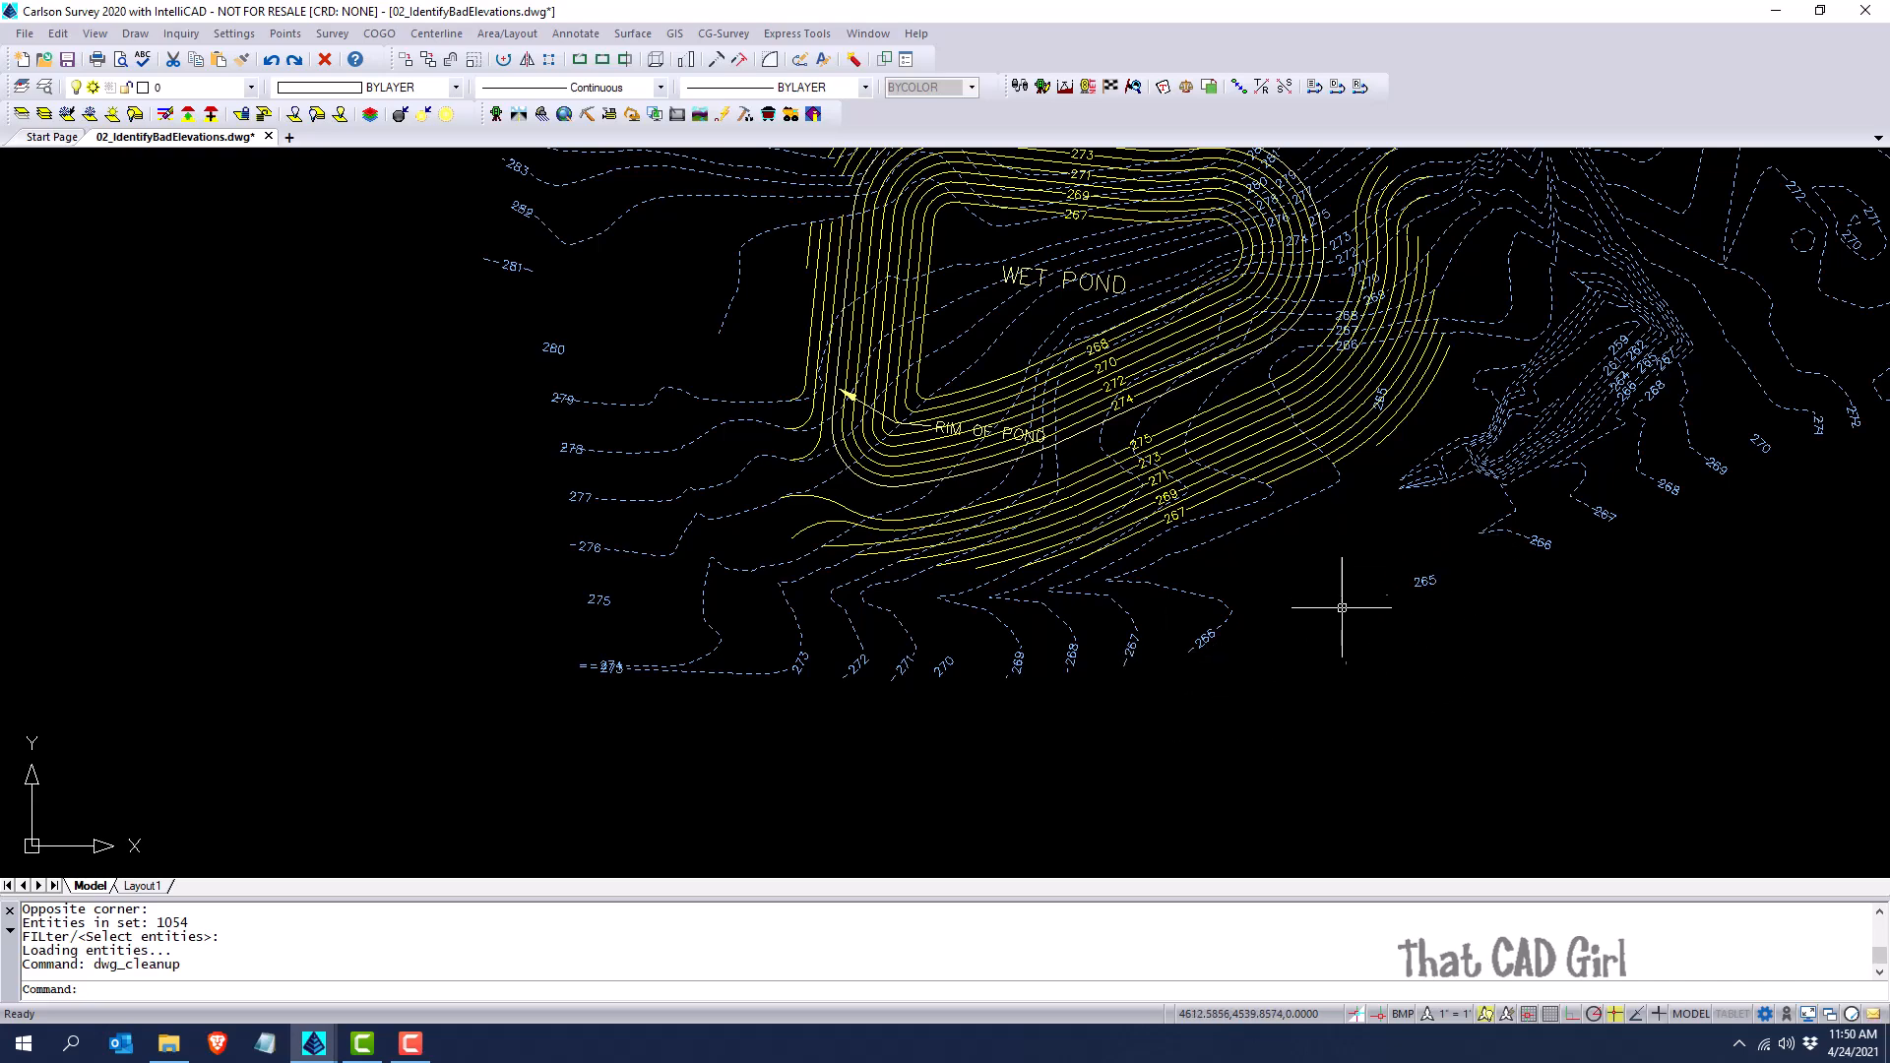
scroll(1195, 671, "down", 6)
scroll(1029, 697, "down", 2)
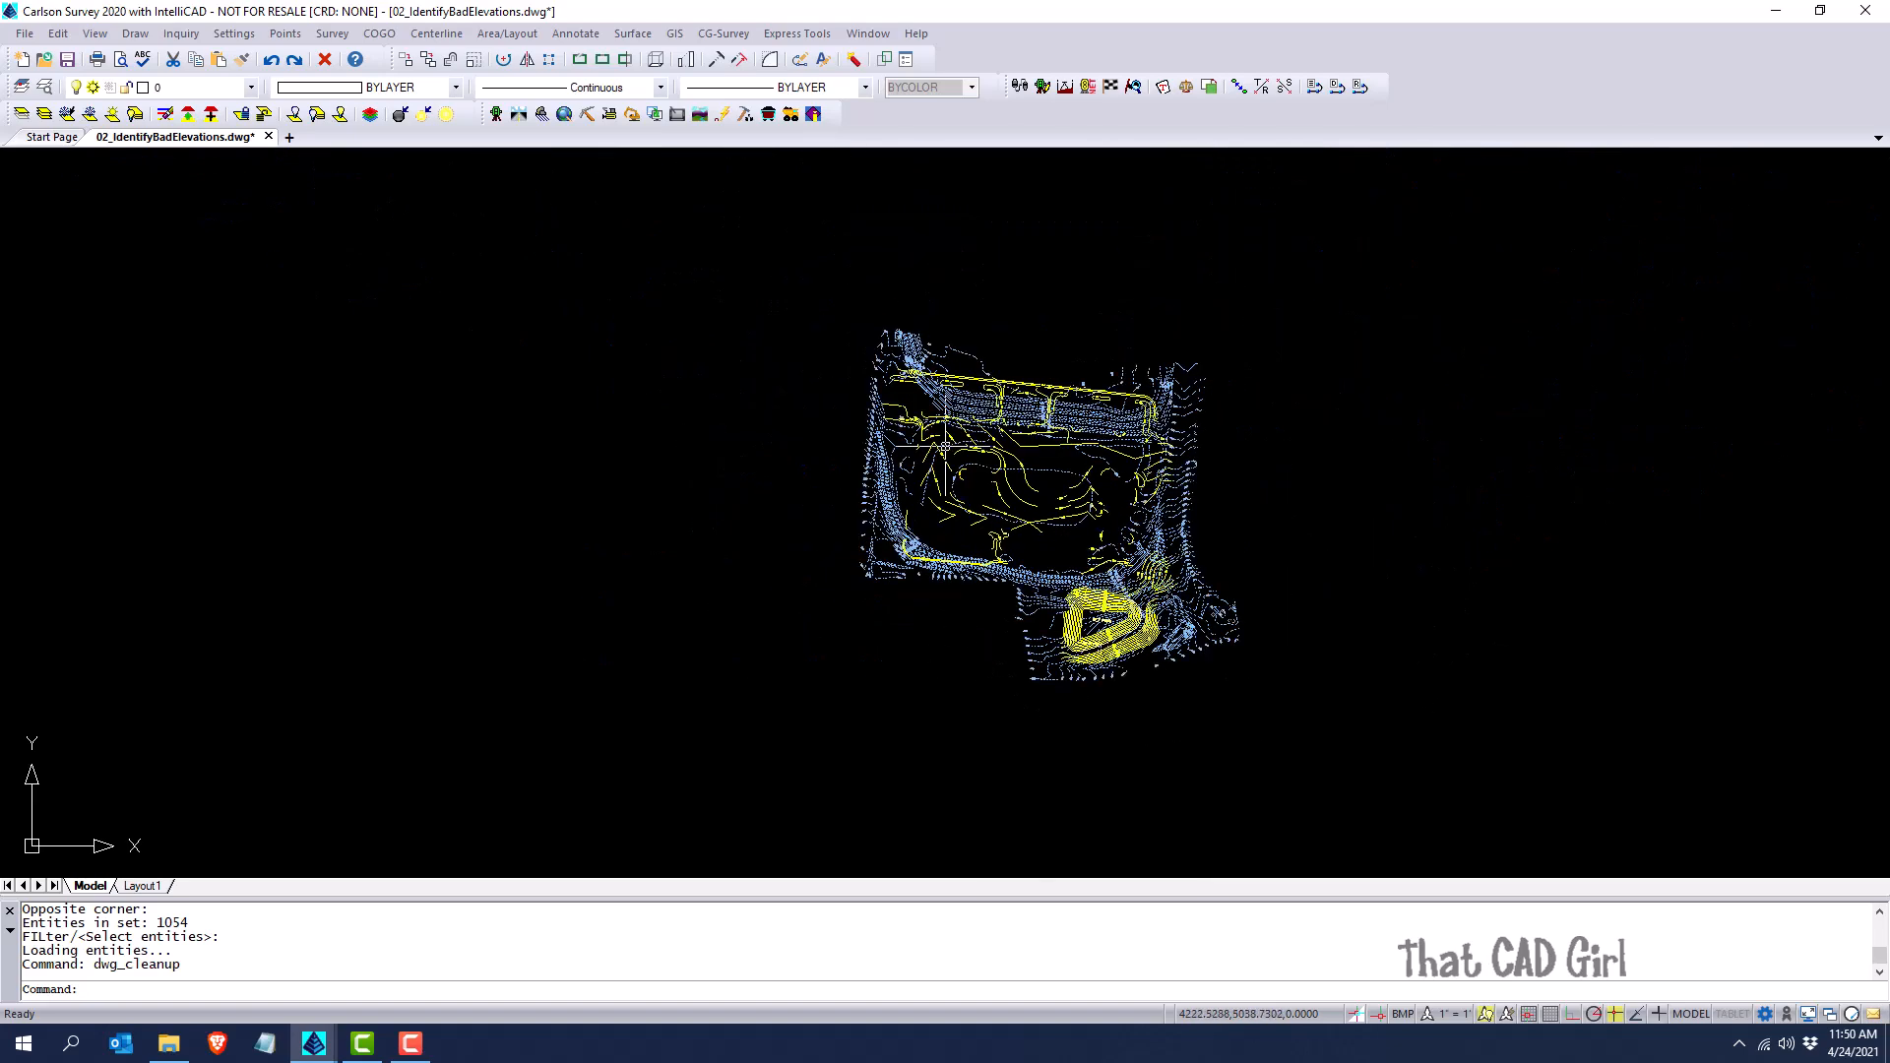
scroll(963, 359, "up", 5)
scroll(957, 368, "up", 2)
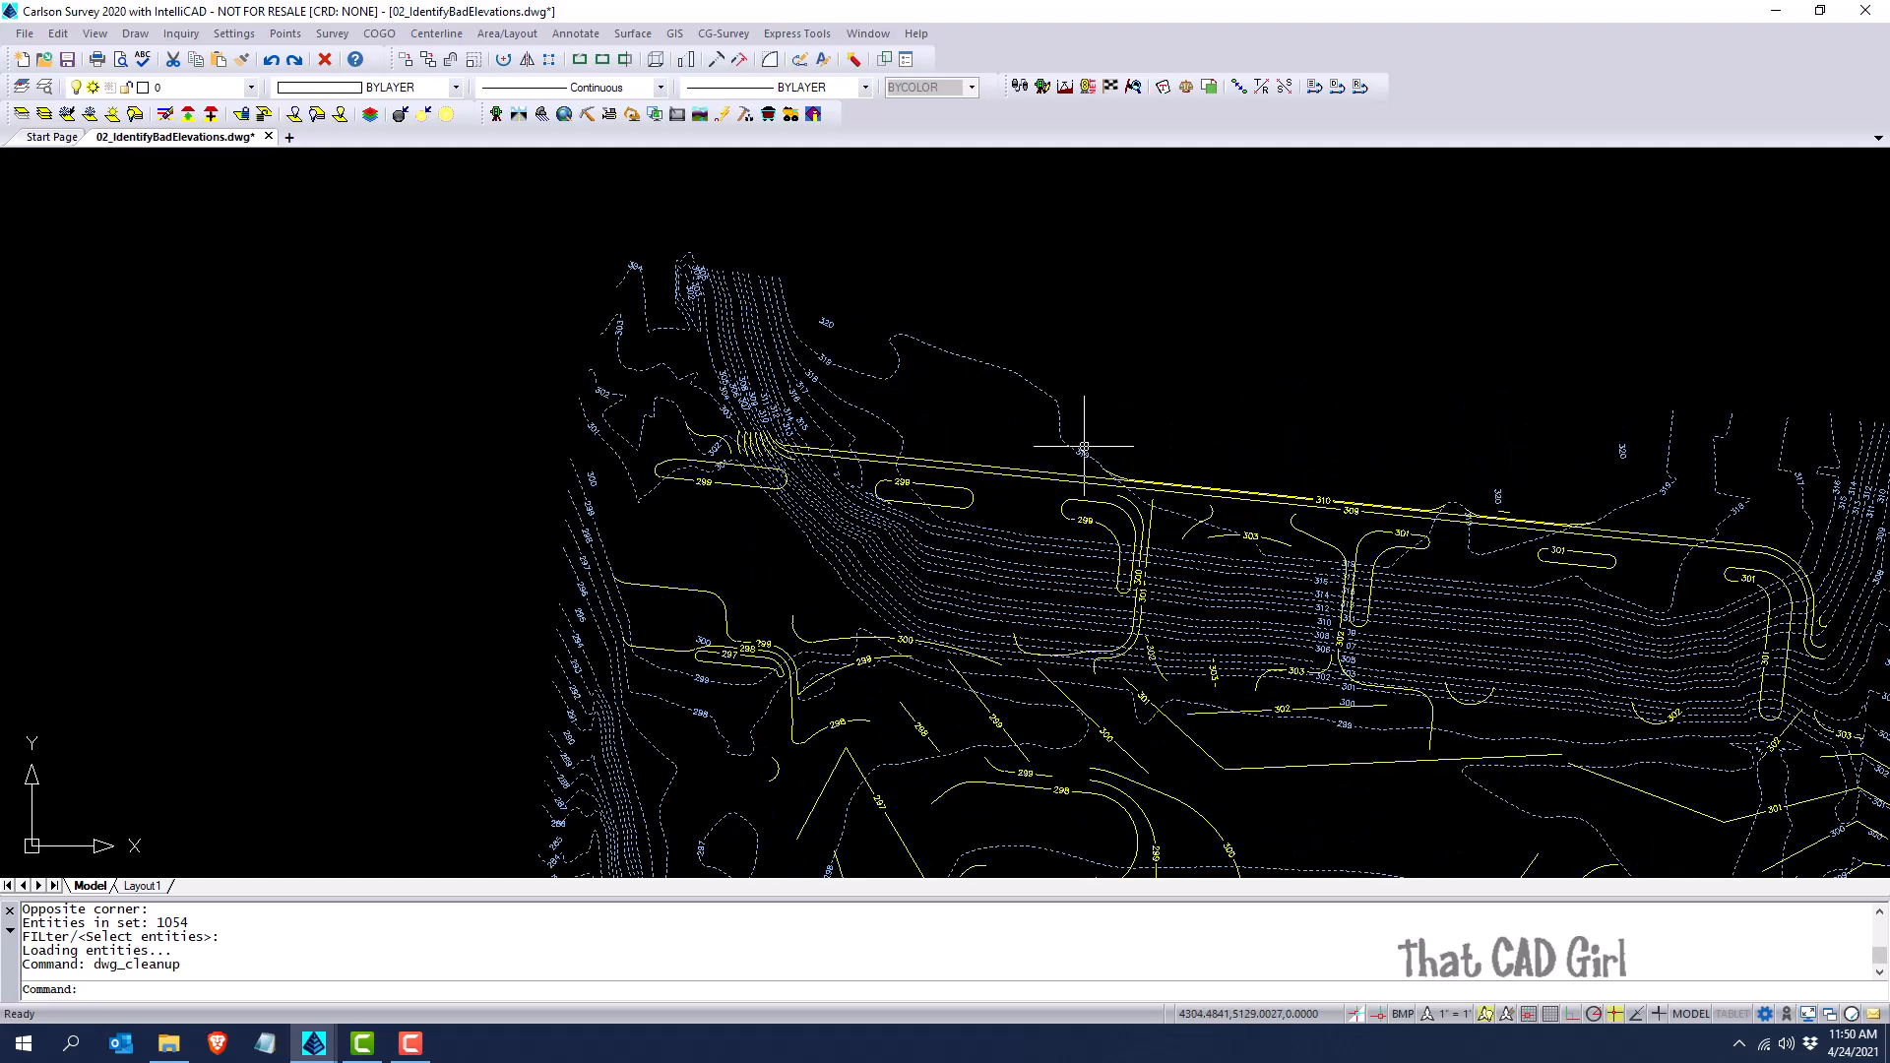
scroll(1006, 457, "down", 1)
scroll(989, 589, "down", 1)
middle_click_drag(988, 588, 688, 439)
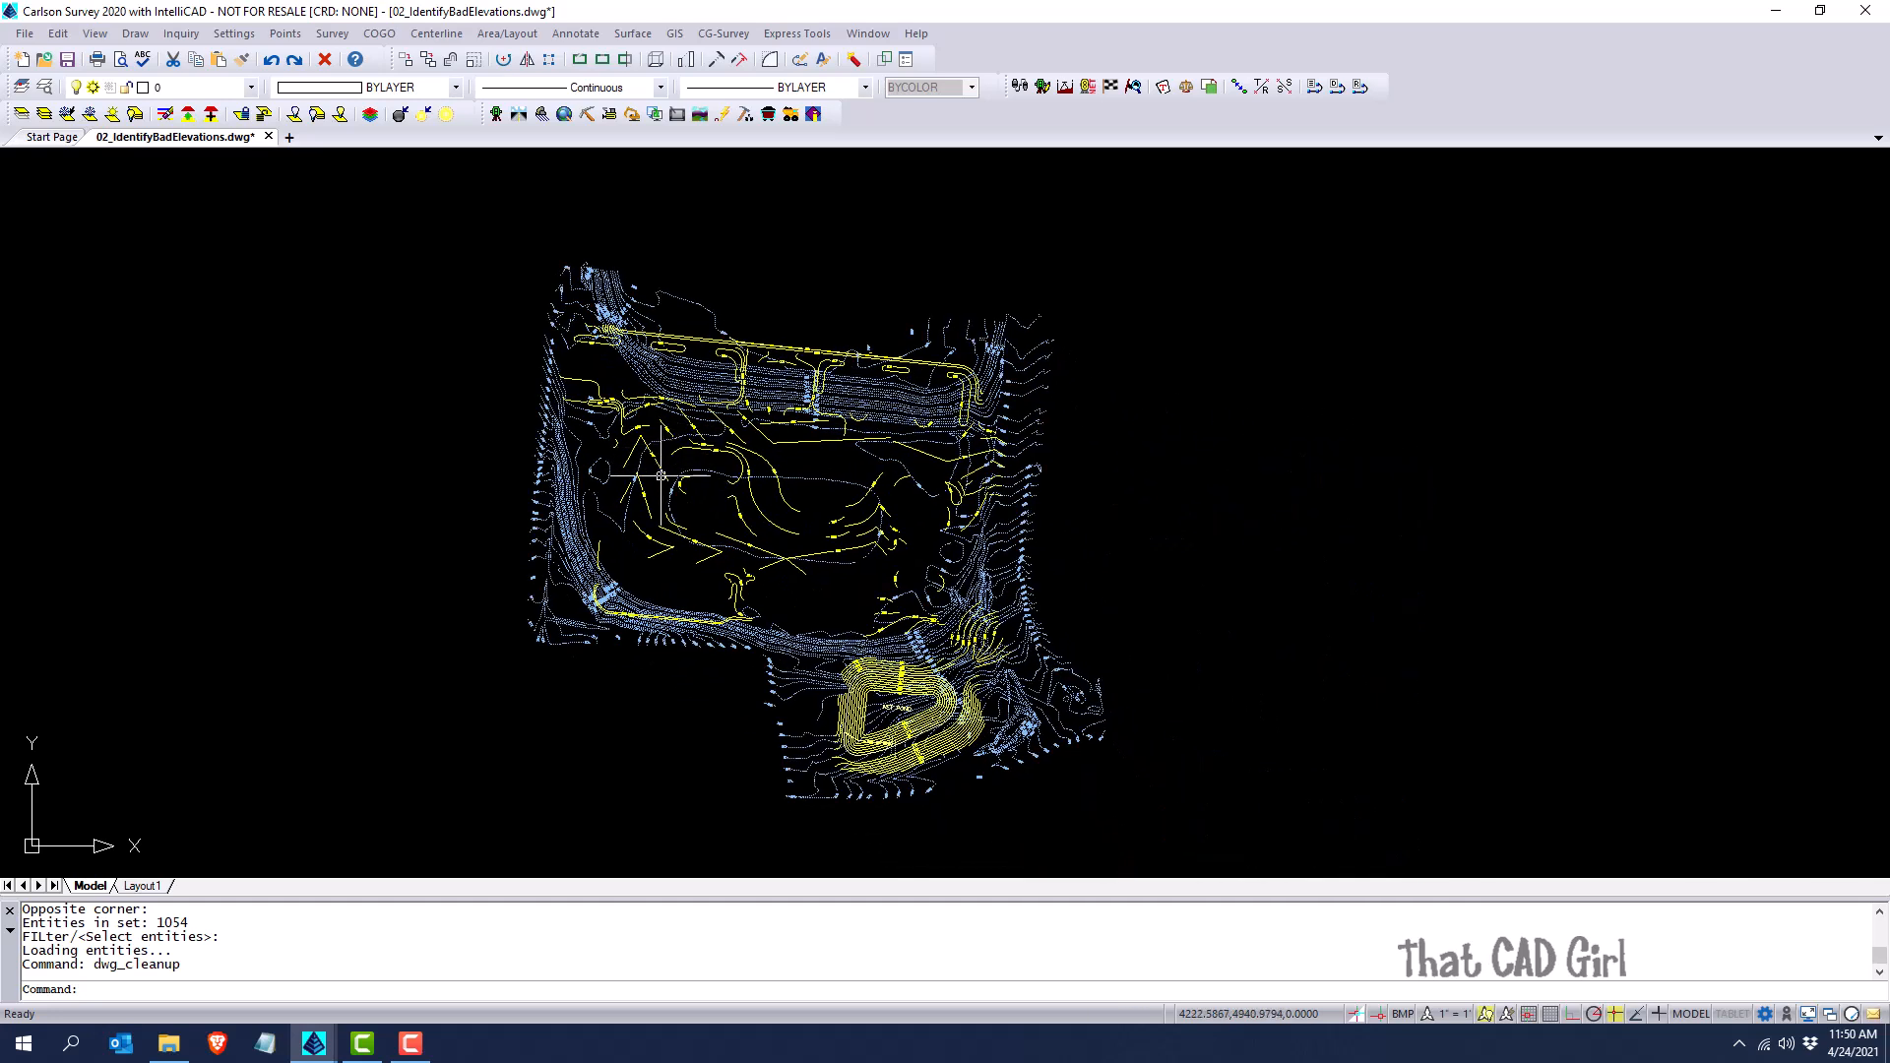
Set up Drawing Cleanup with only Set Elevations Outside Range to Zero enabled, and scan the drawing for its elevation range
left_click(24, 34)
left_click(112, 404)
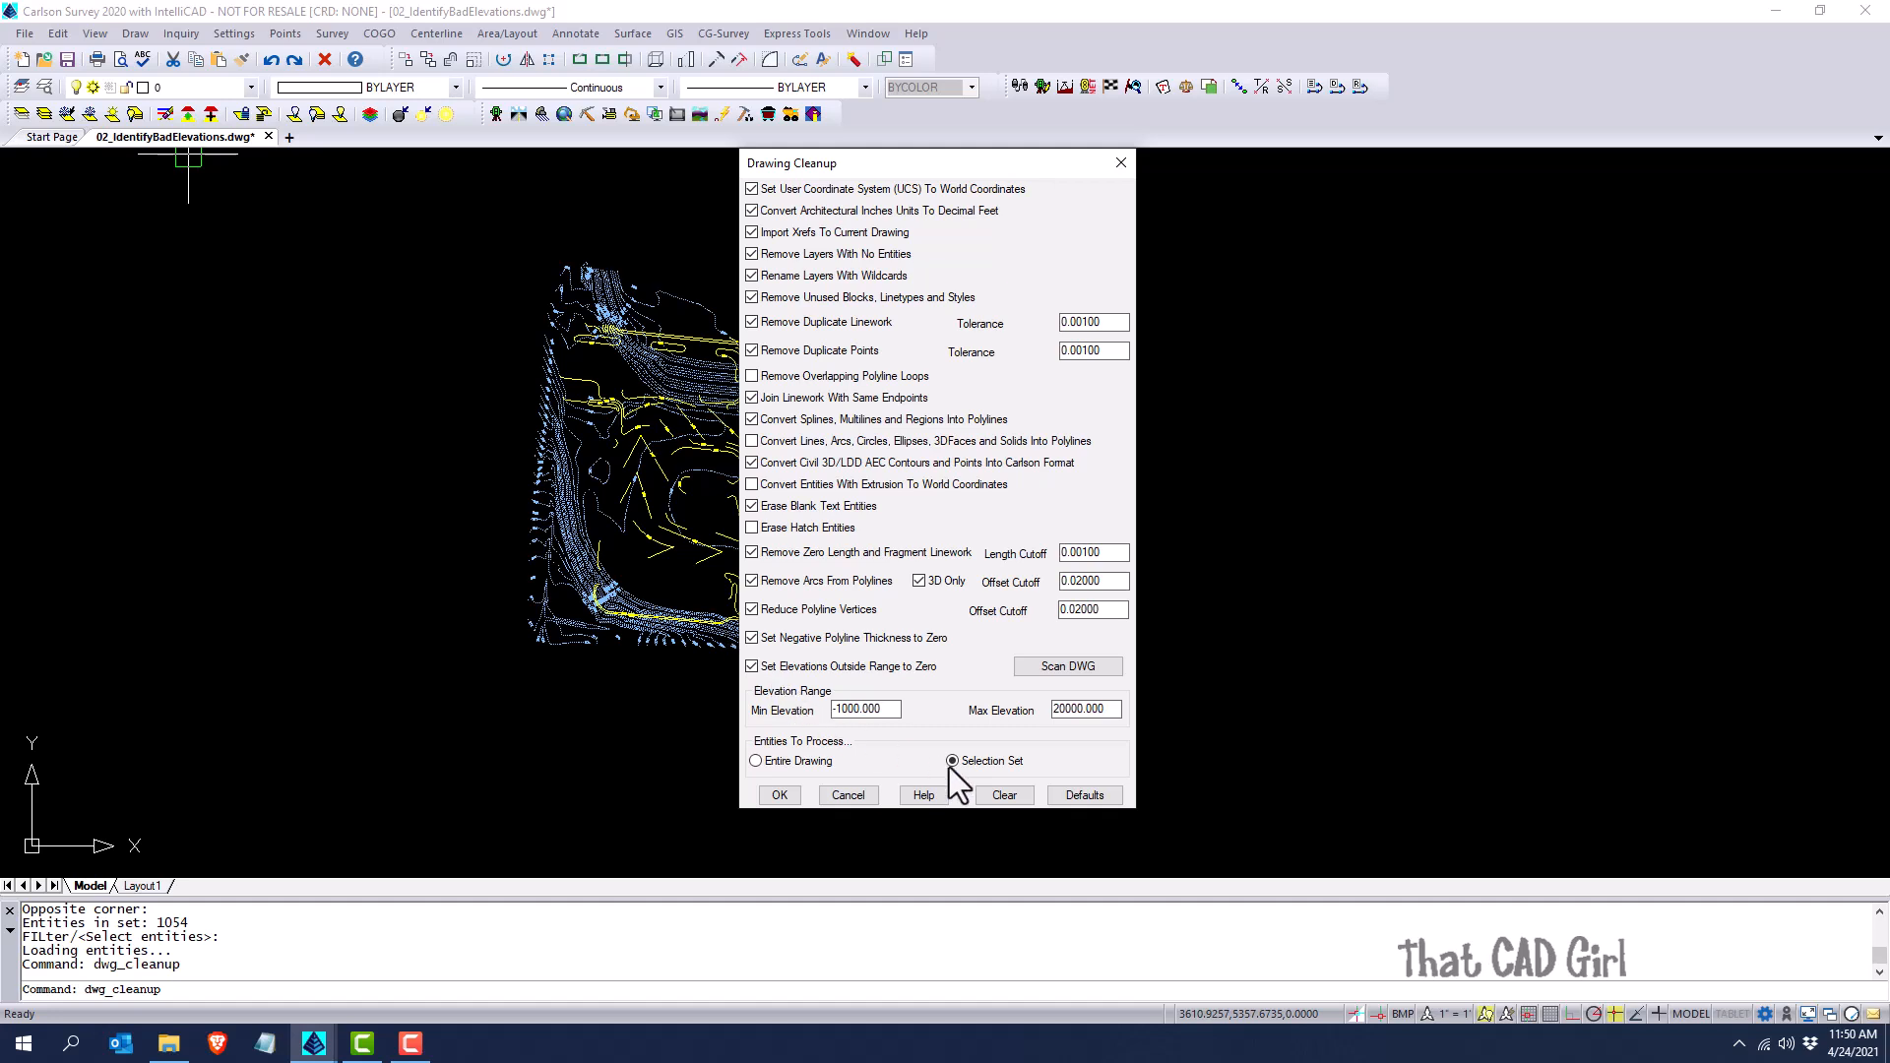
left_click(1006, 796)
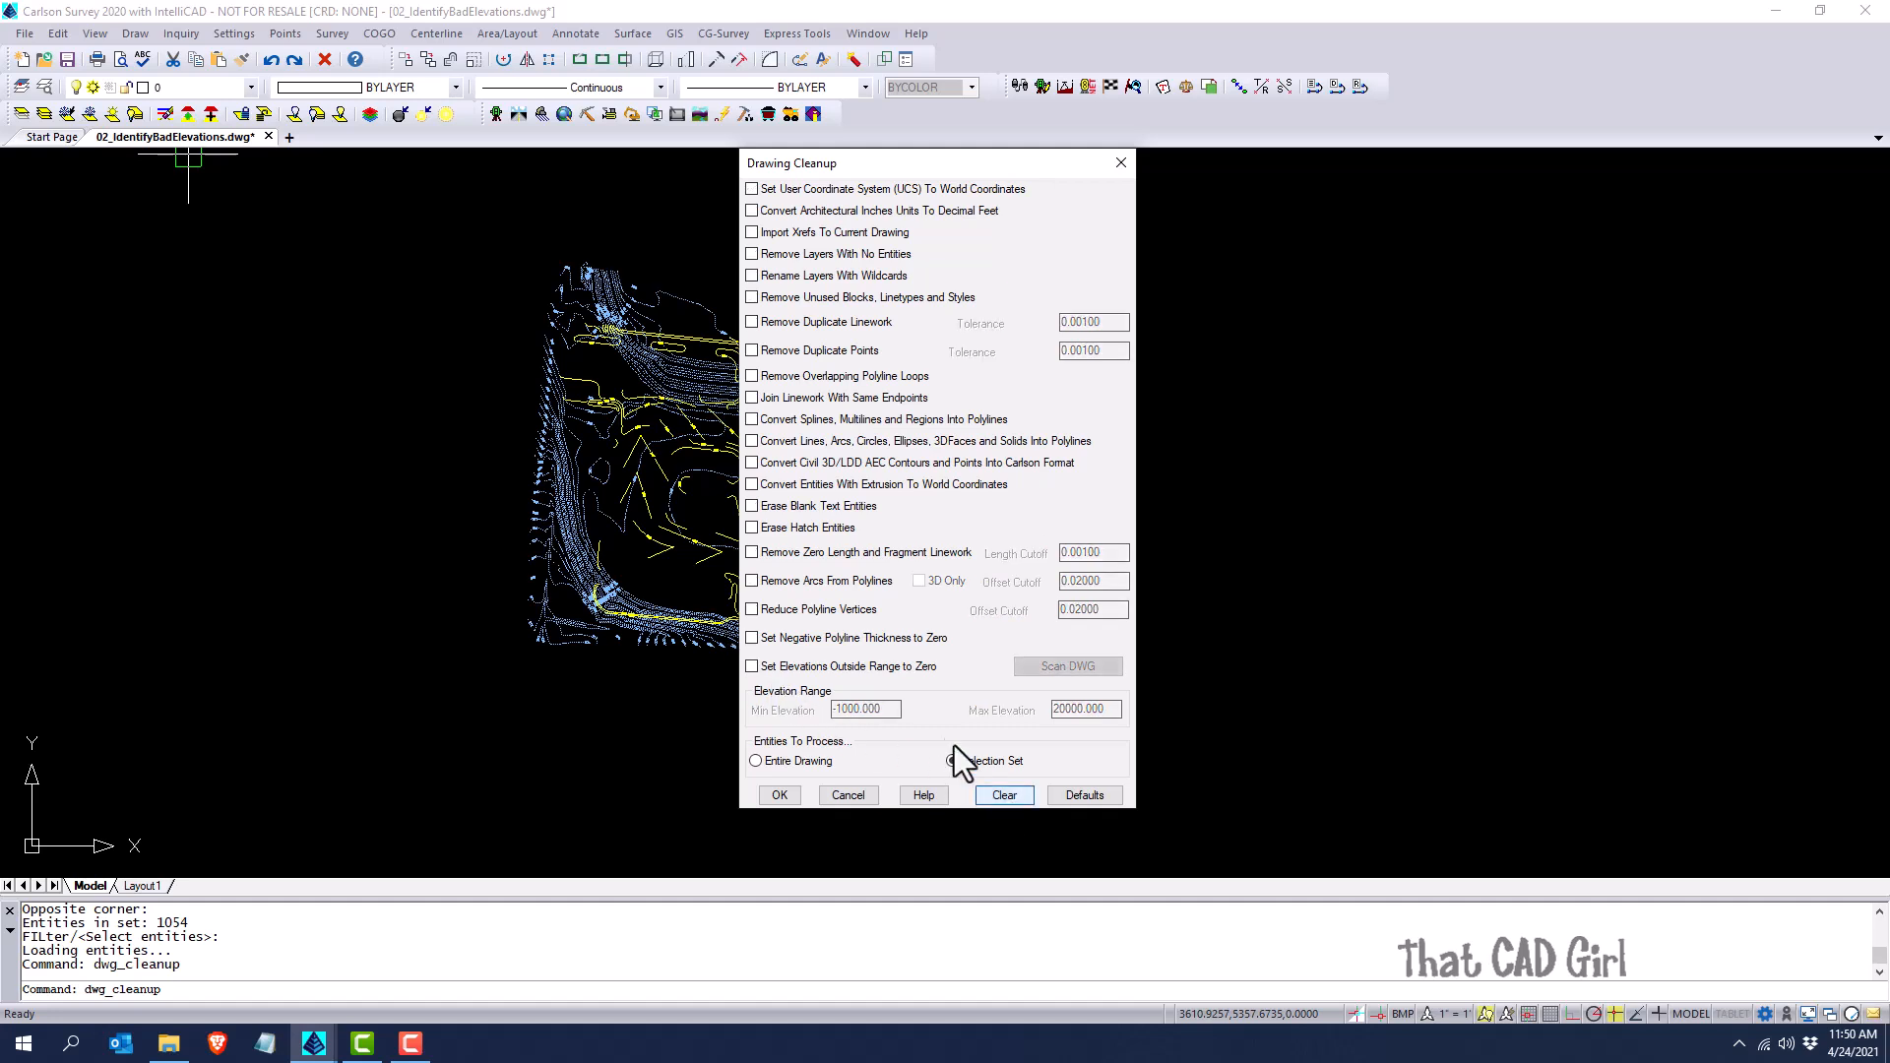
left_click(788, 670)
left_click(1114, 670)
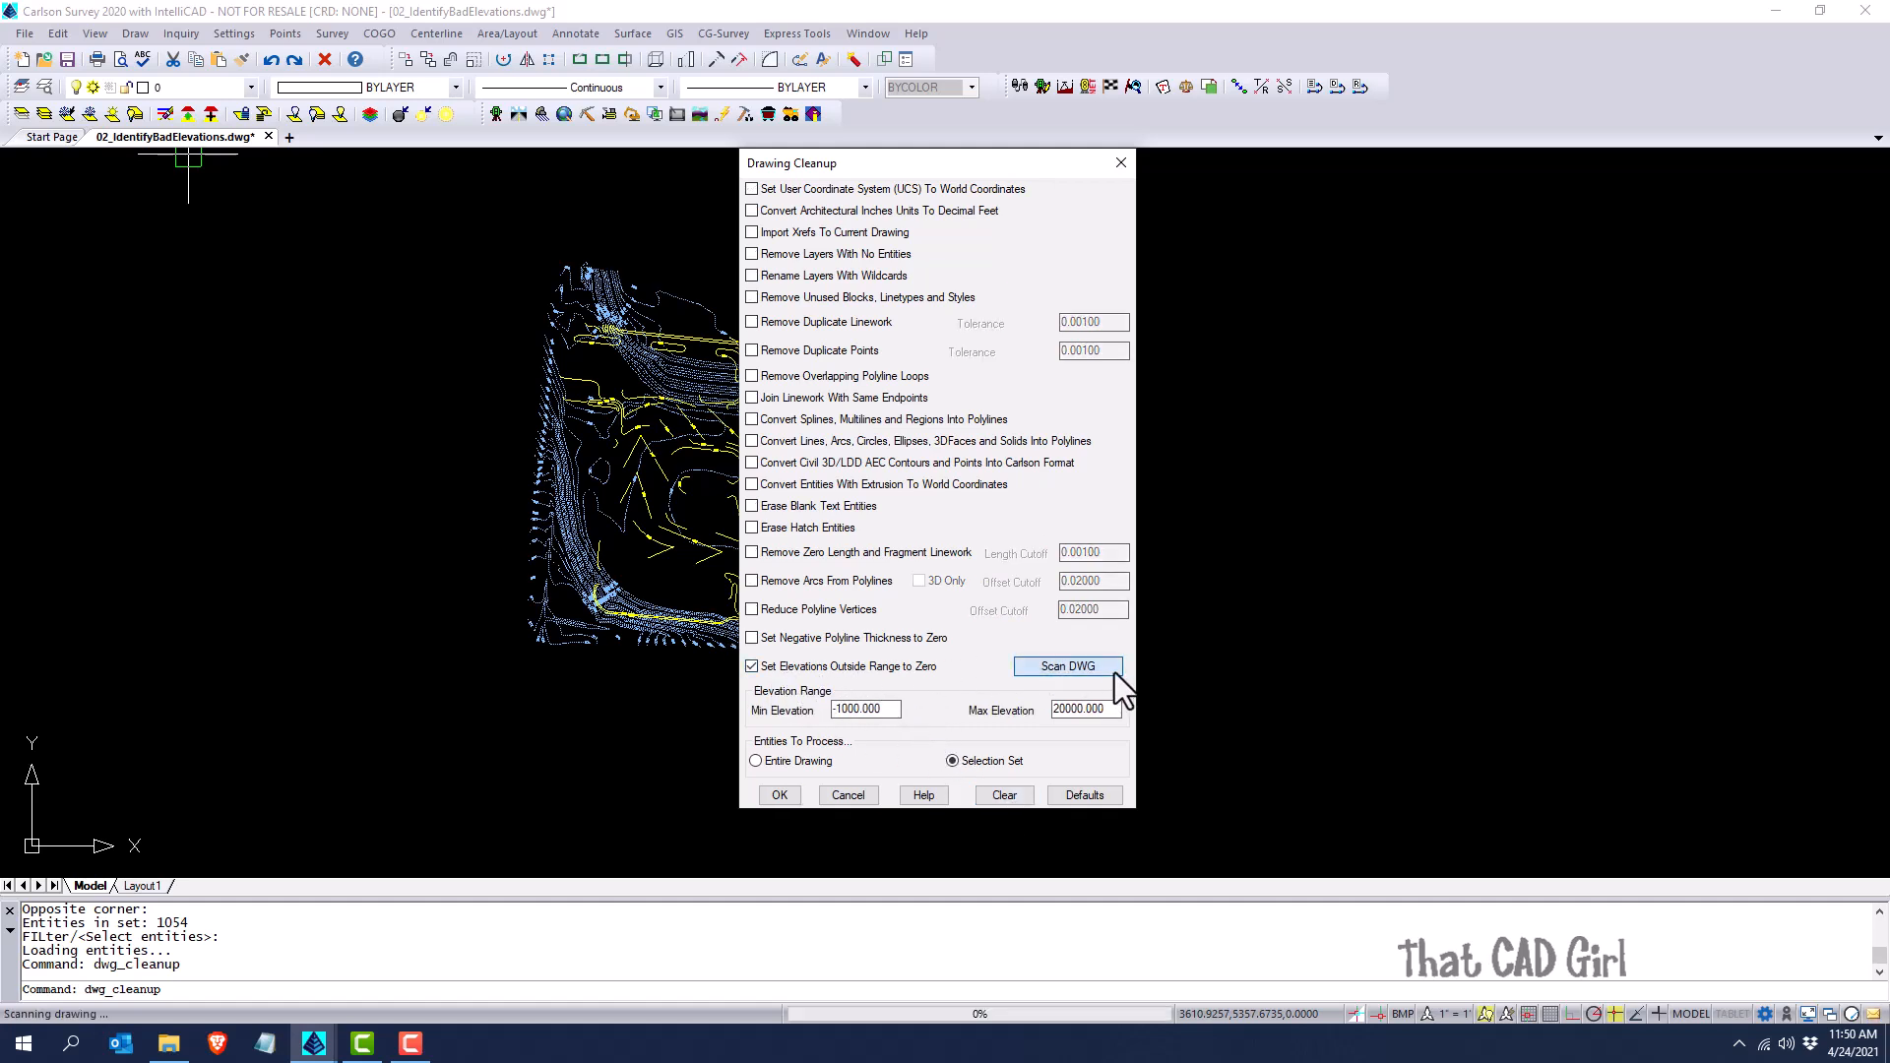
Set the cleanup elevation range to a minimum of 250 and a maximum of 350, and accept the cleanup settings
double_click(872, 711)
type("250")
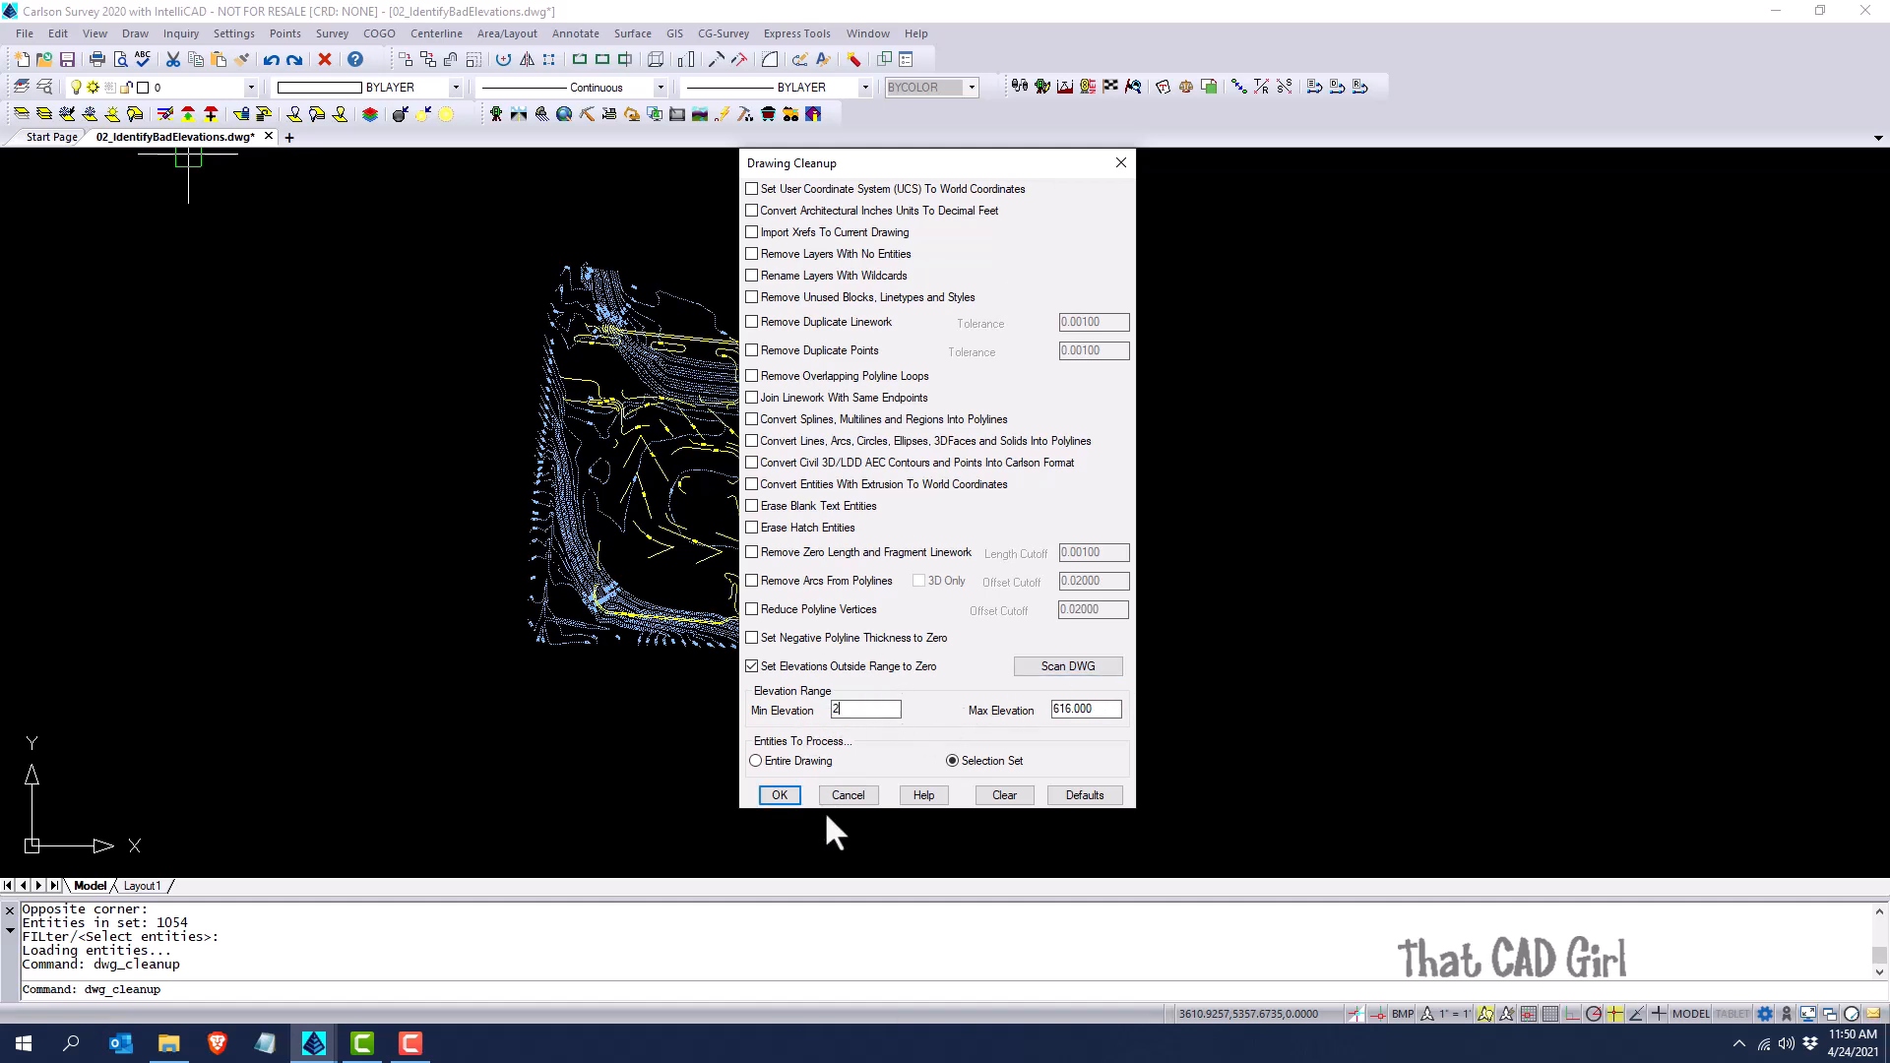
double_click(1108, 709)
type("350")
left_click(780, 796)
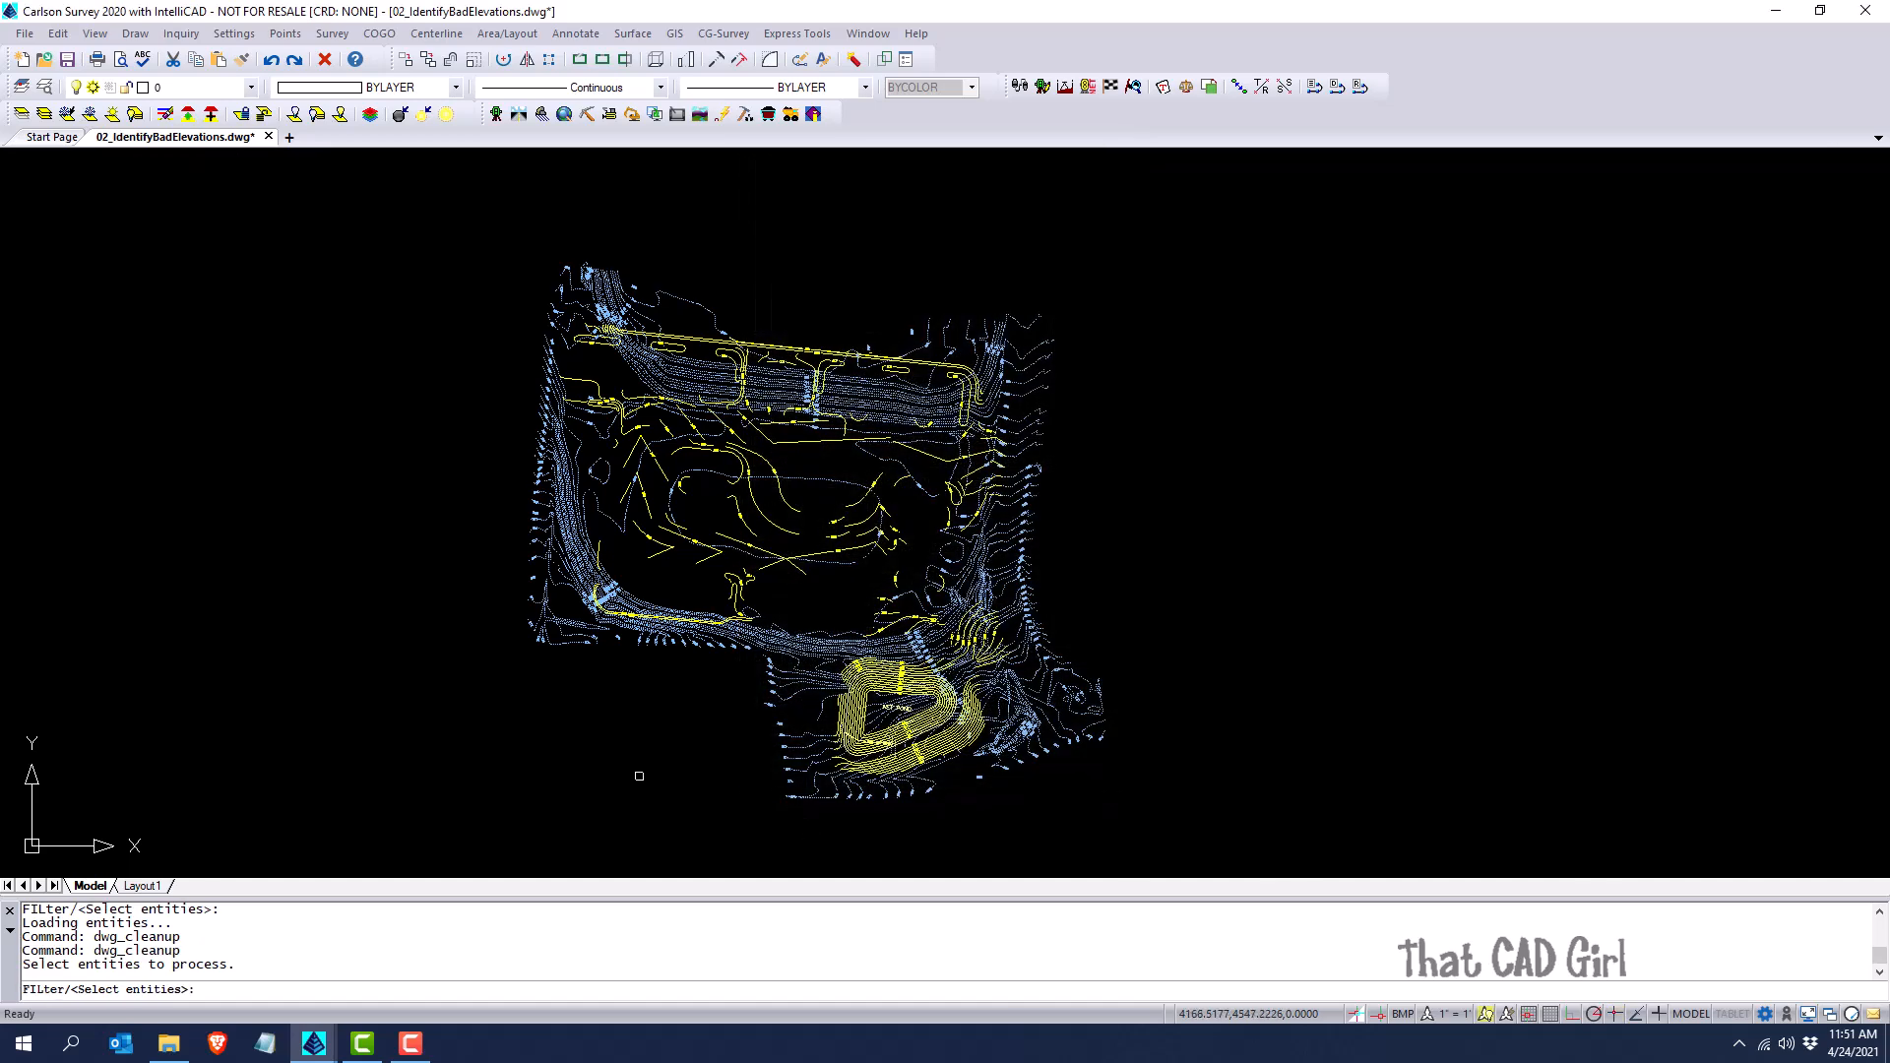
Run the cleanup on all entities in the drawing and close its report
left_click(474, 823)
left_click(1217, 207)
key("Return")
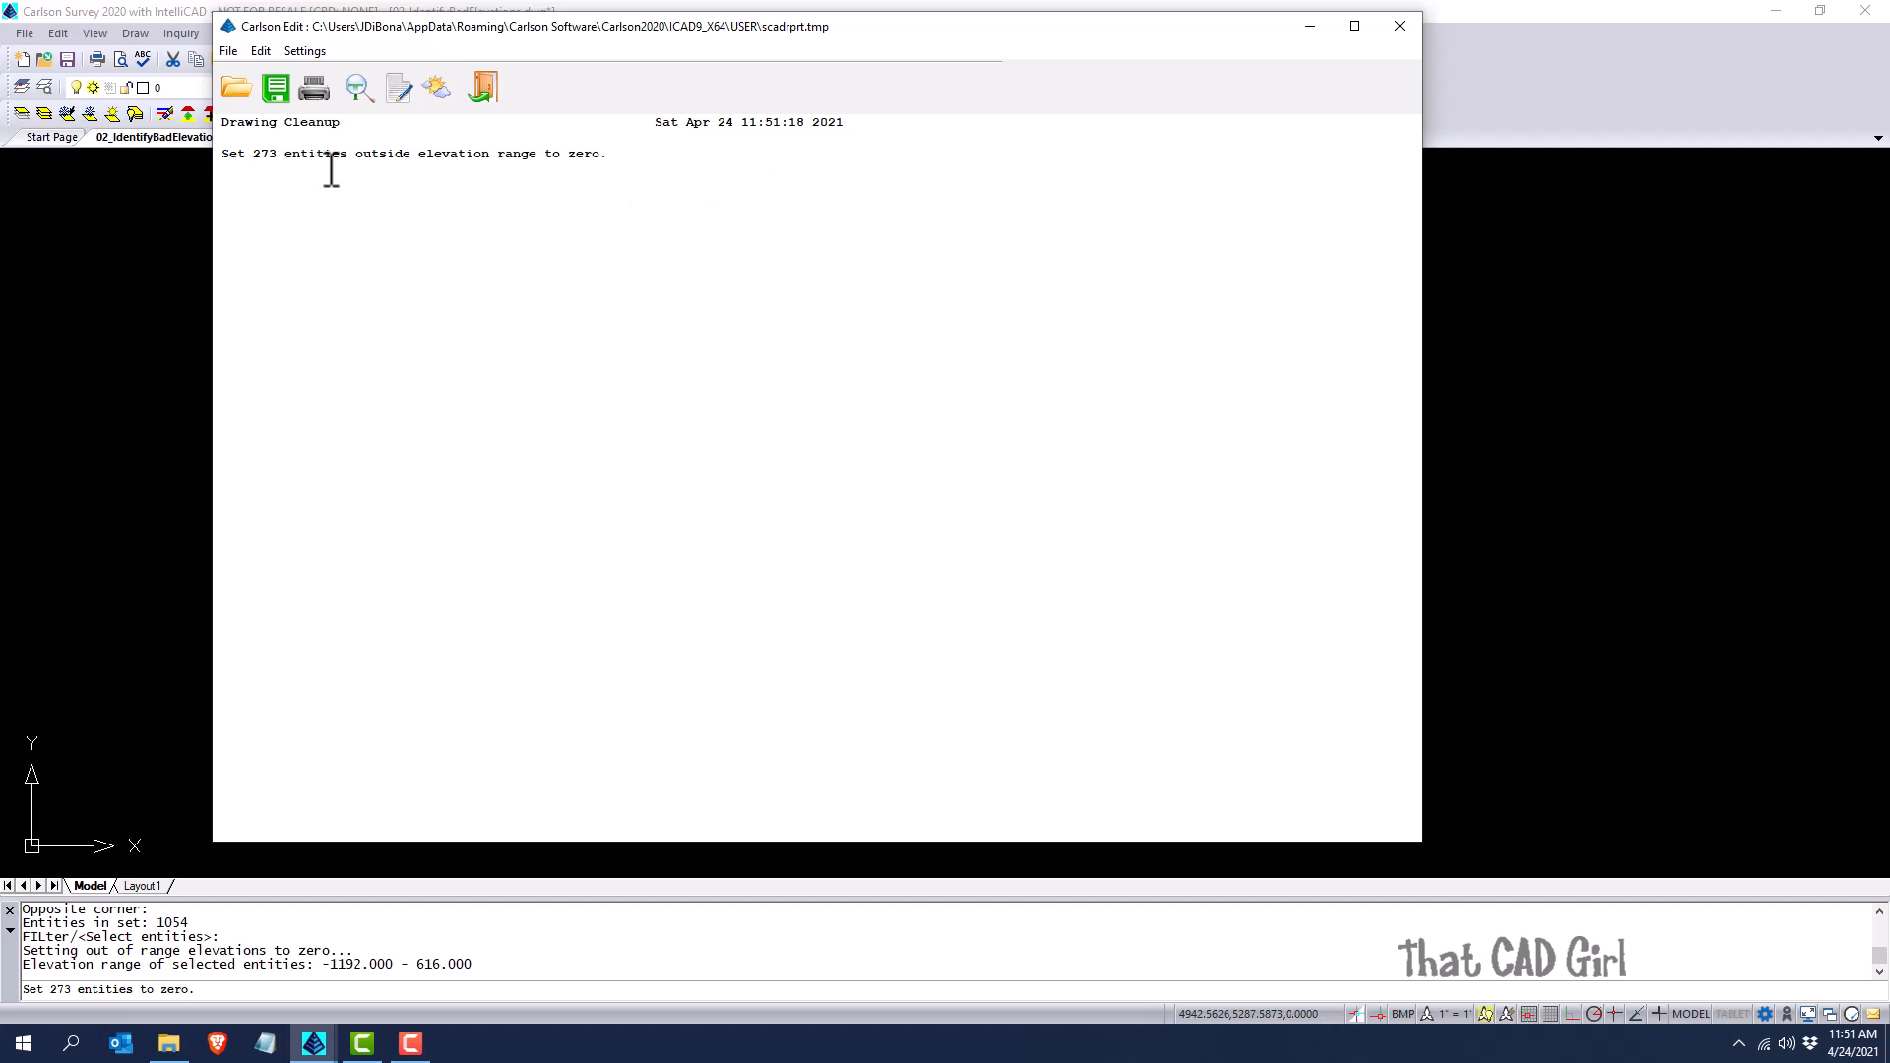
left_click(485, 89)
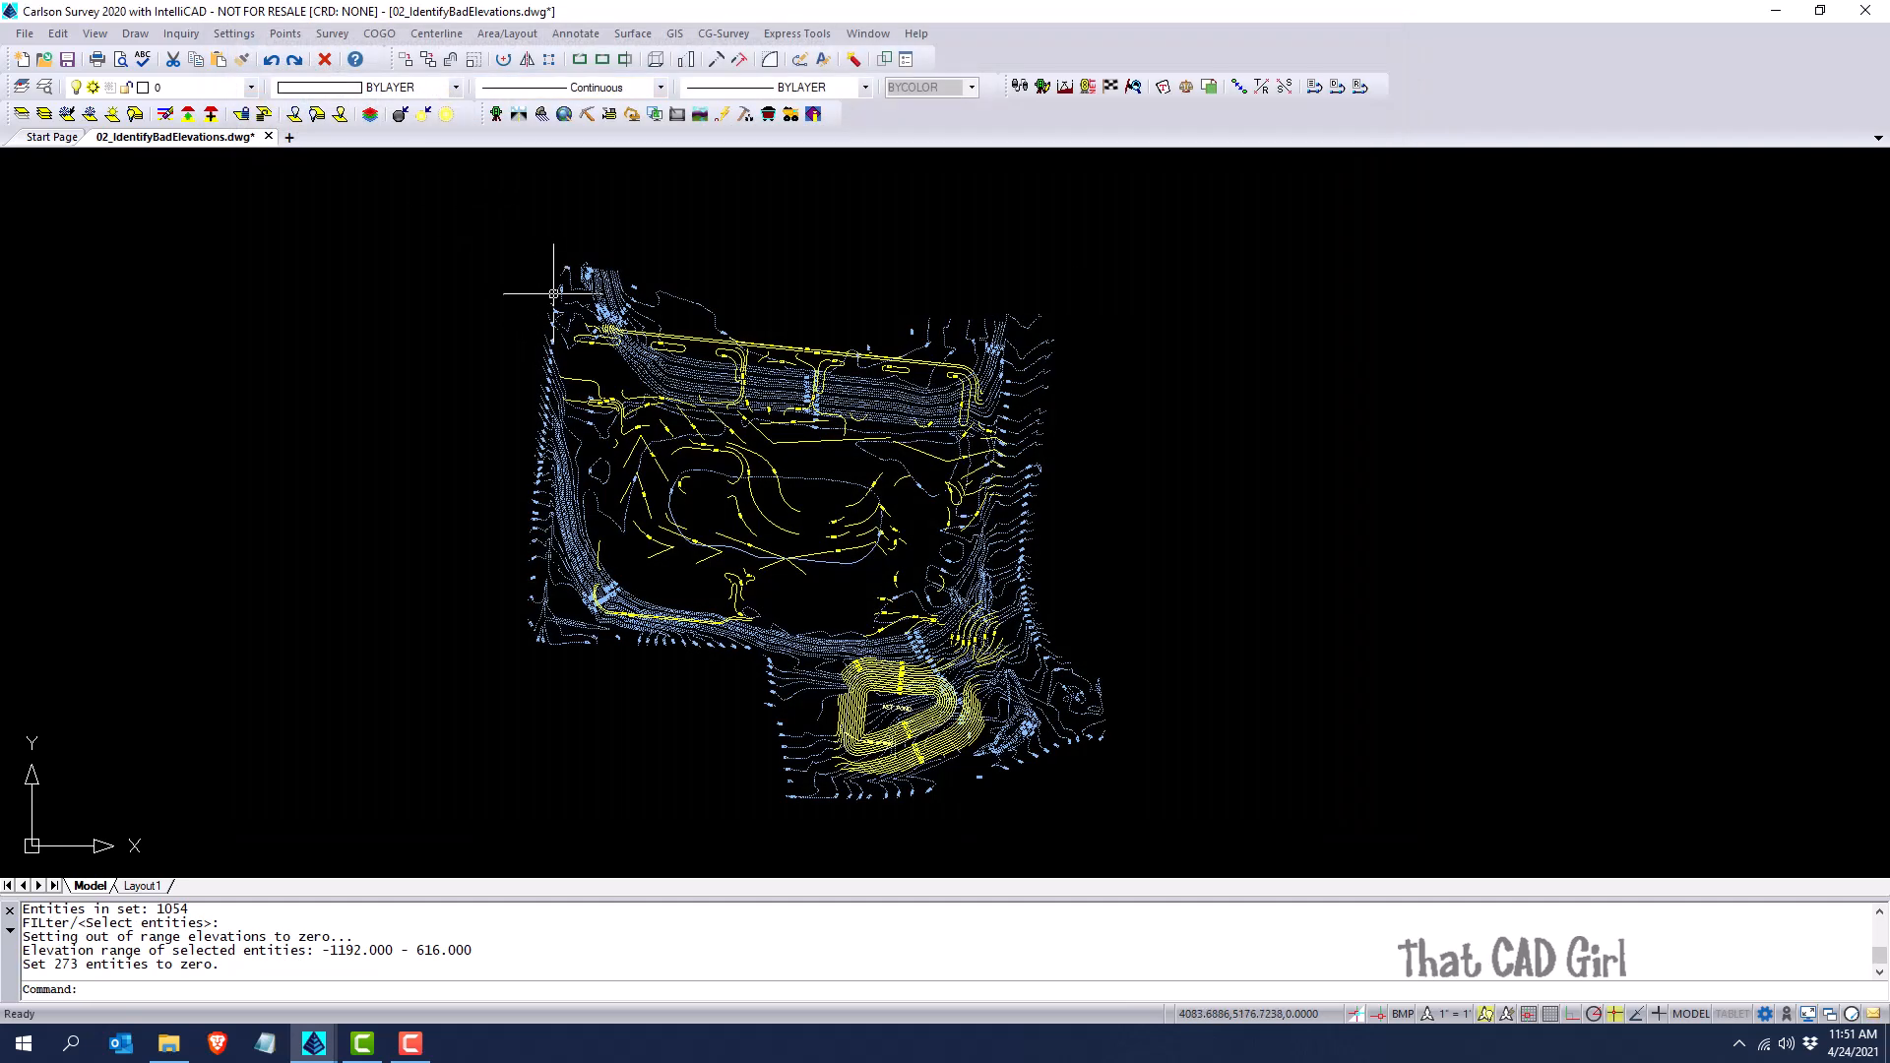
Reload the entire cleaned-up drawing into the 3D Drawing Viewer
left_click(96, 35)
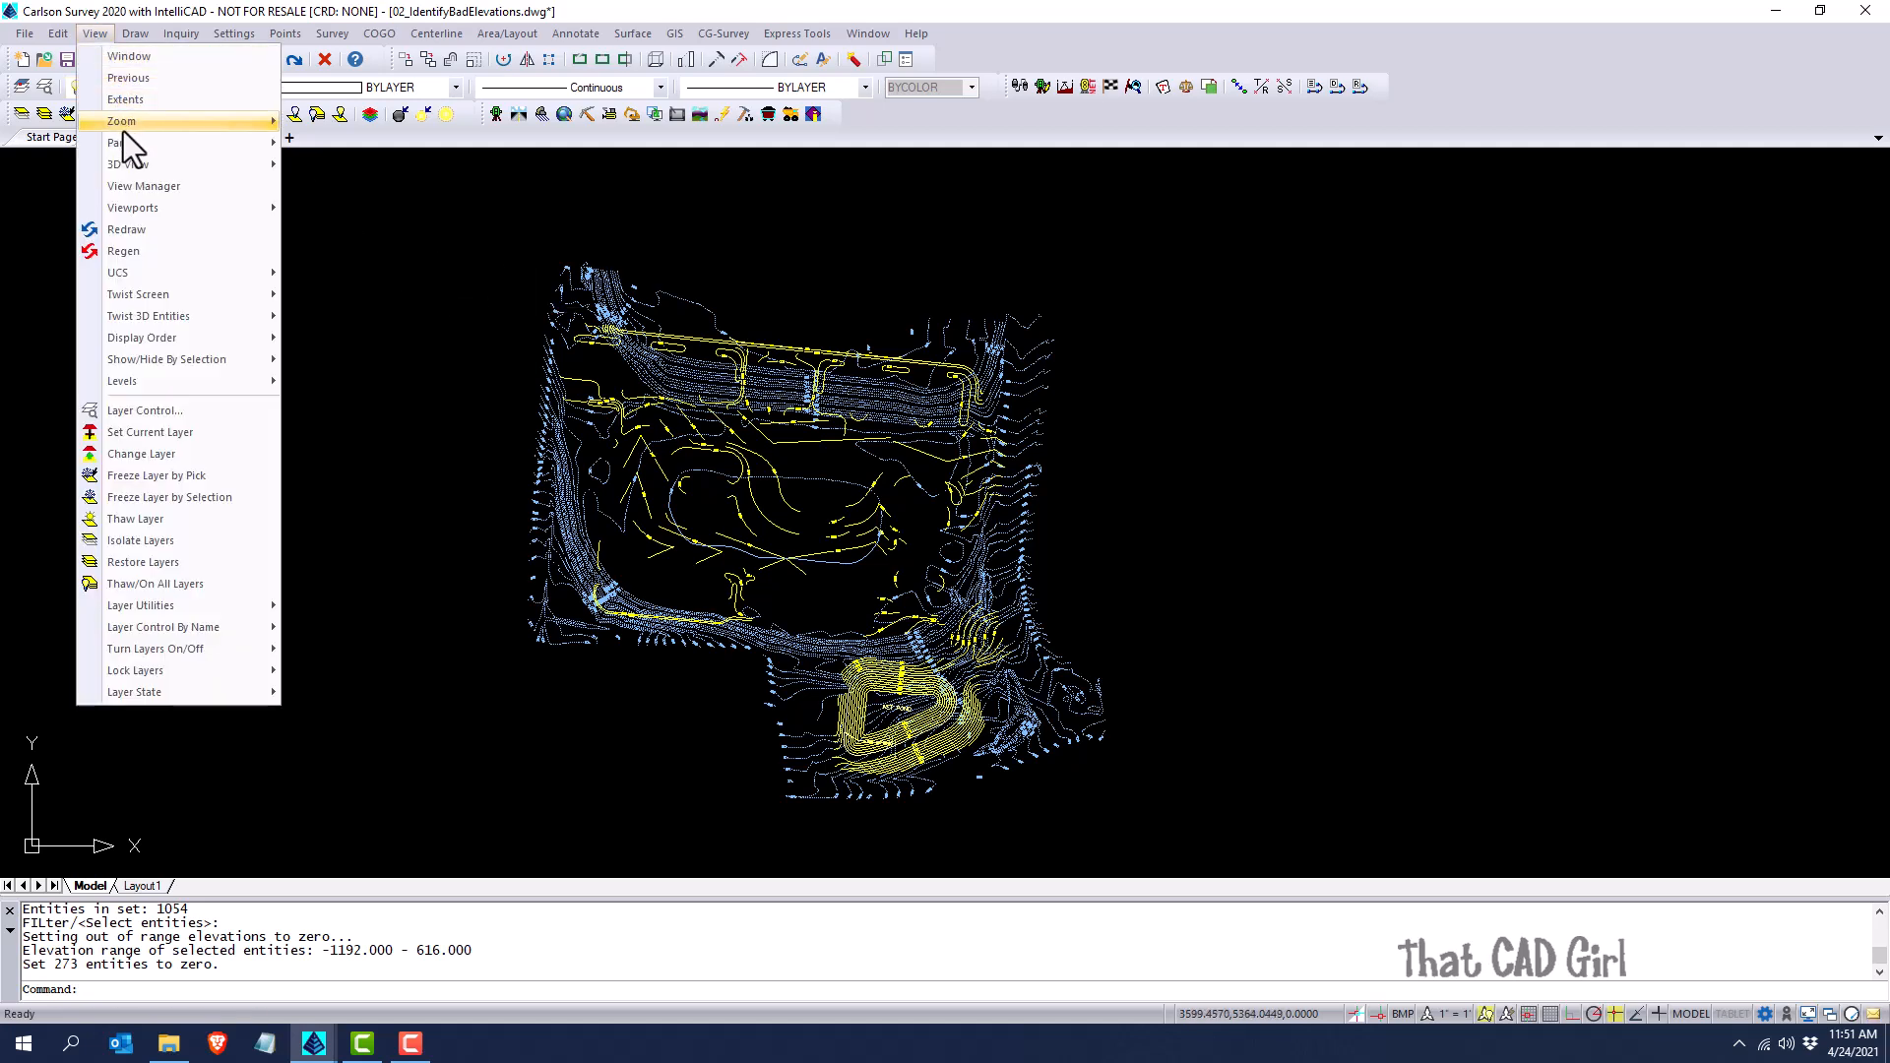
mouse_move(138, 164)
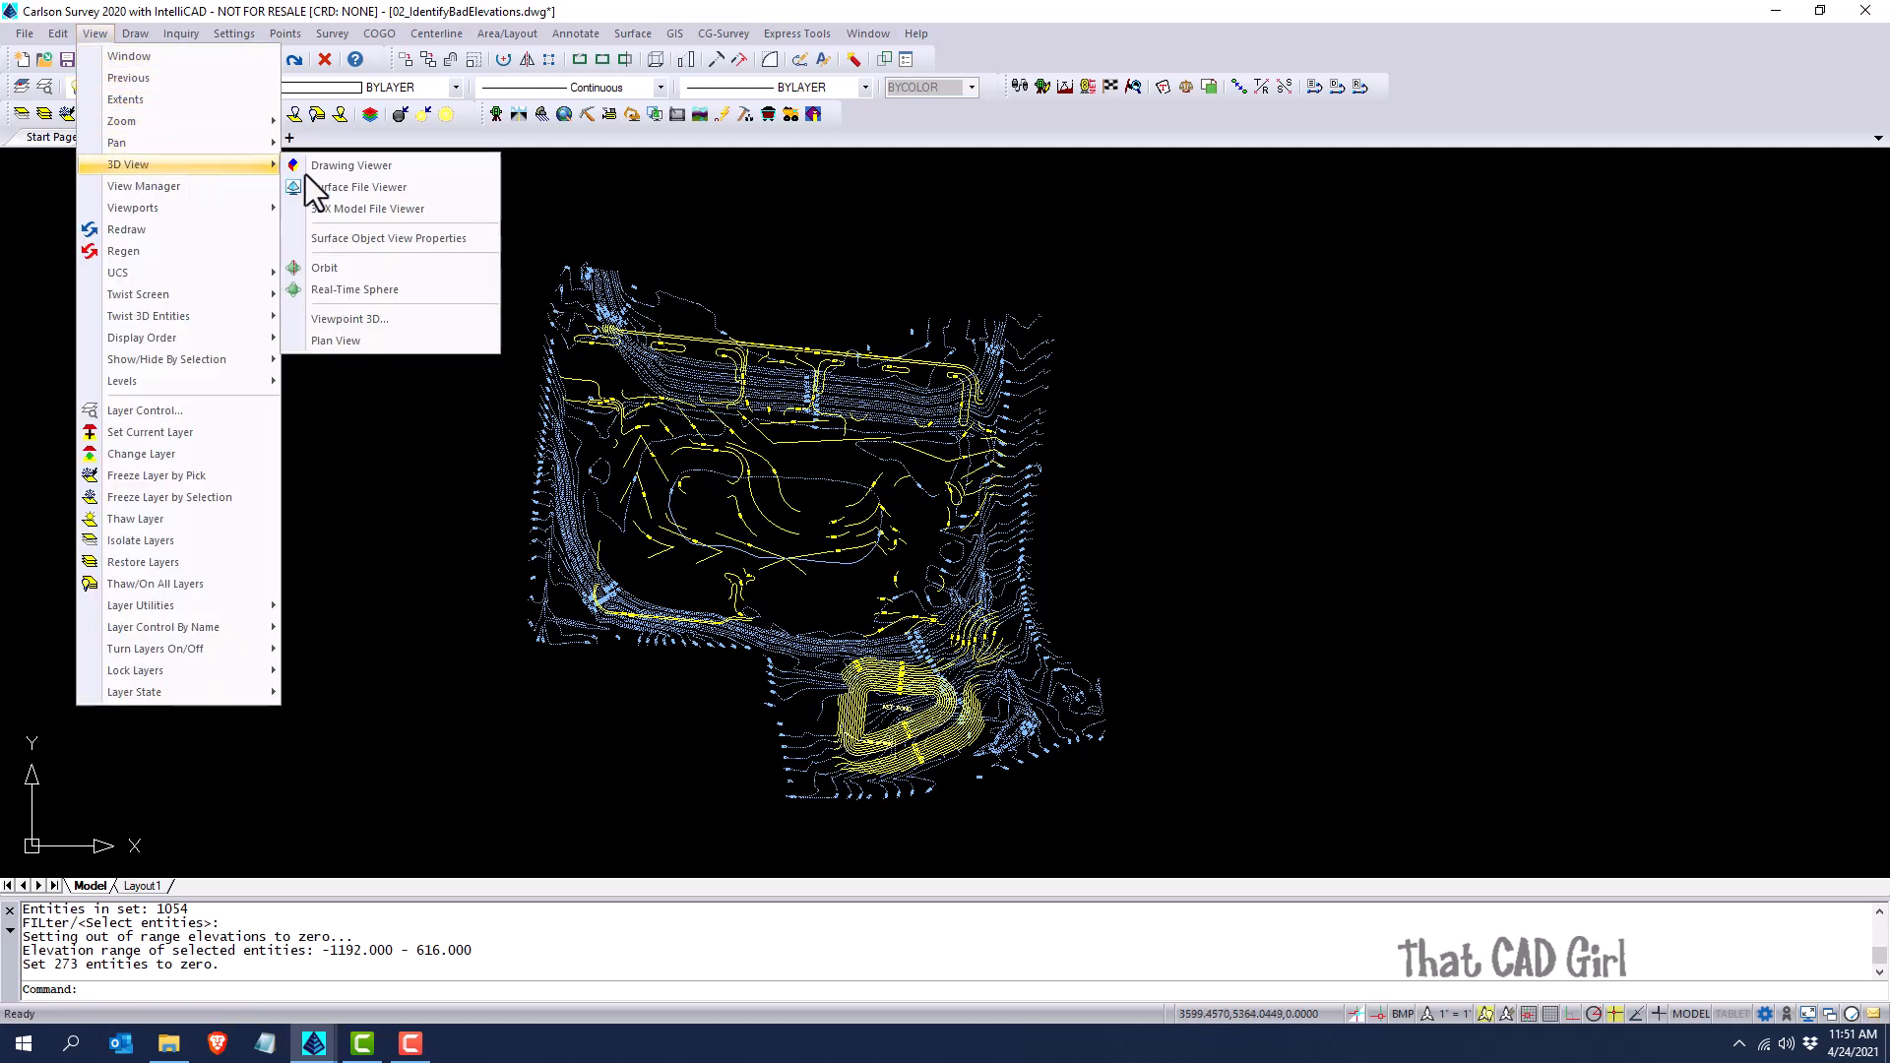
left_click(415, 168)
left_click(456, 194)
left_click(1203, 858)
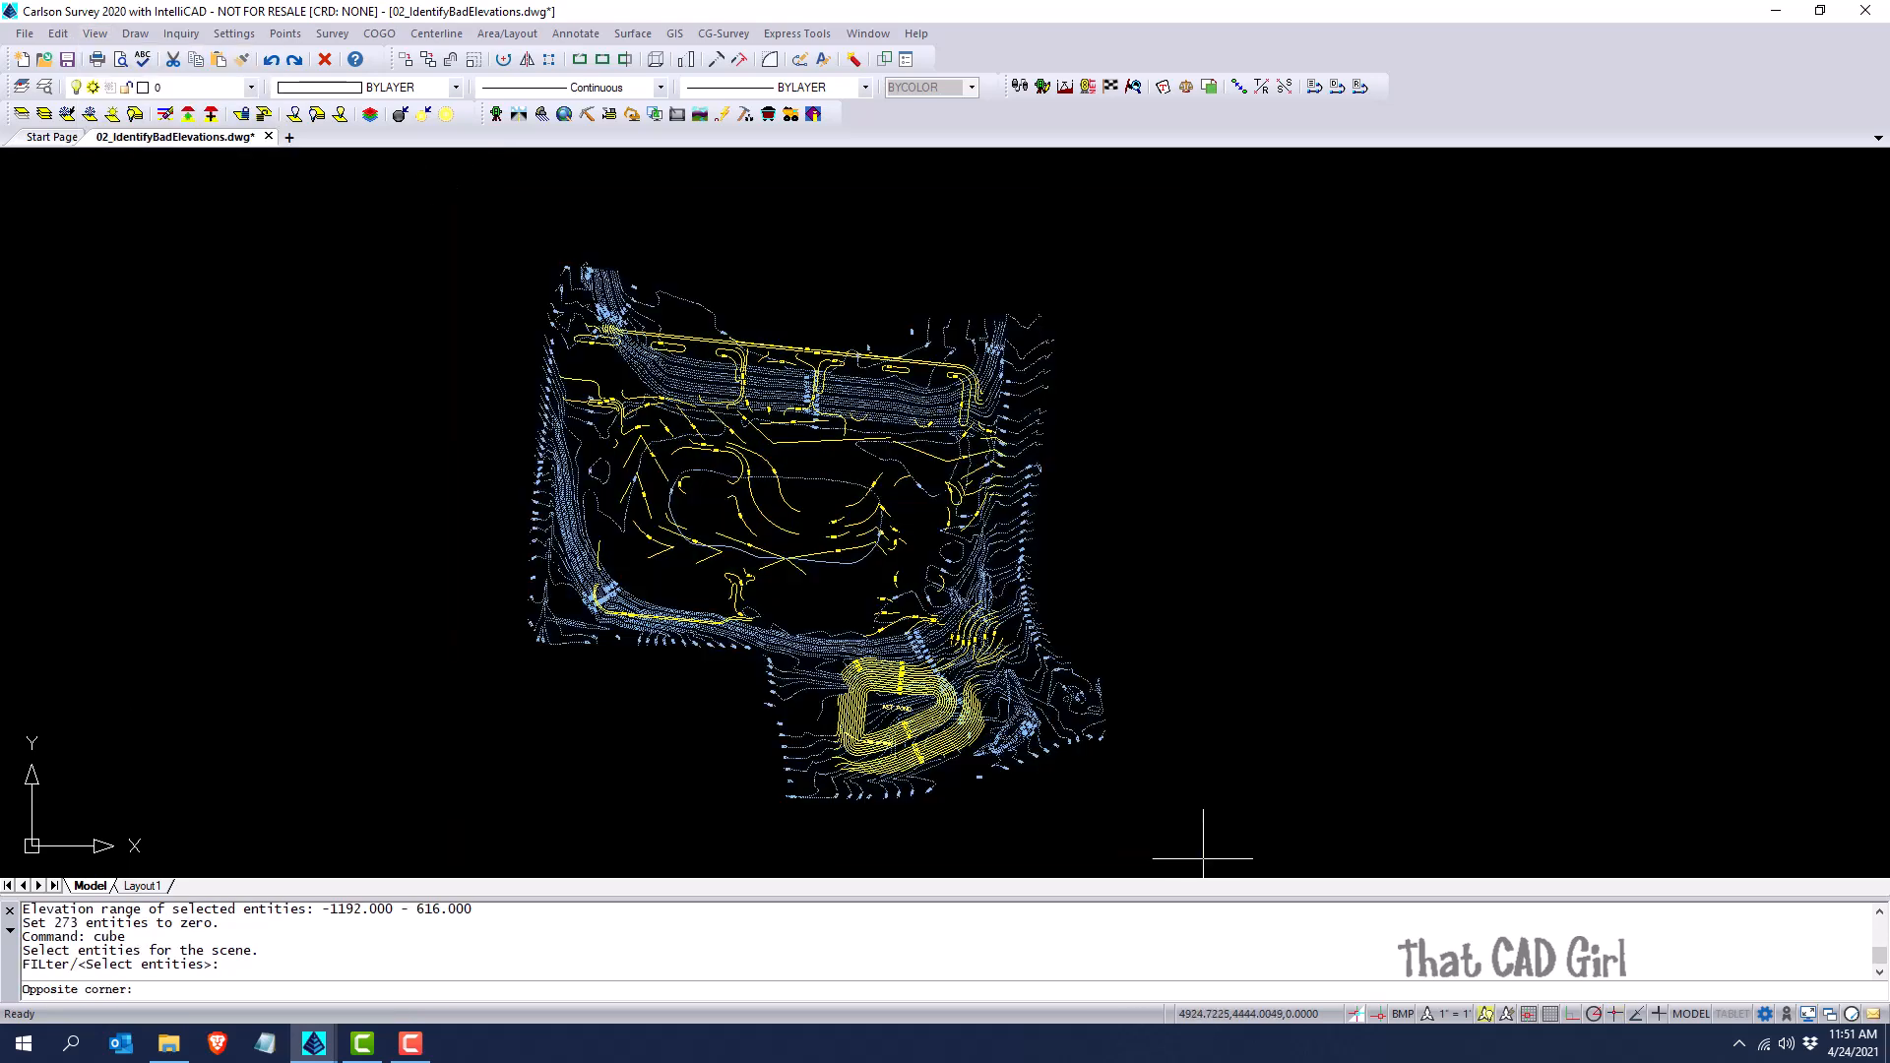
key("Return")
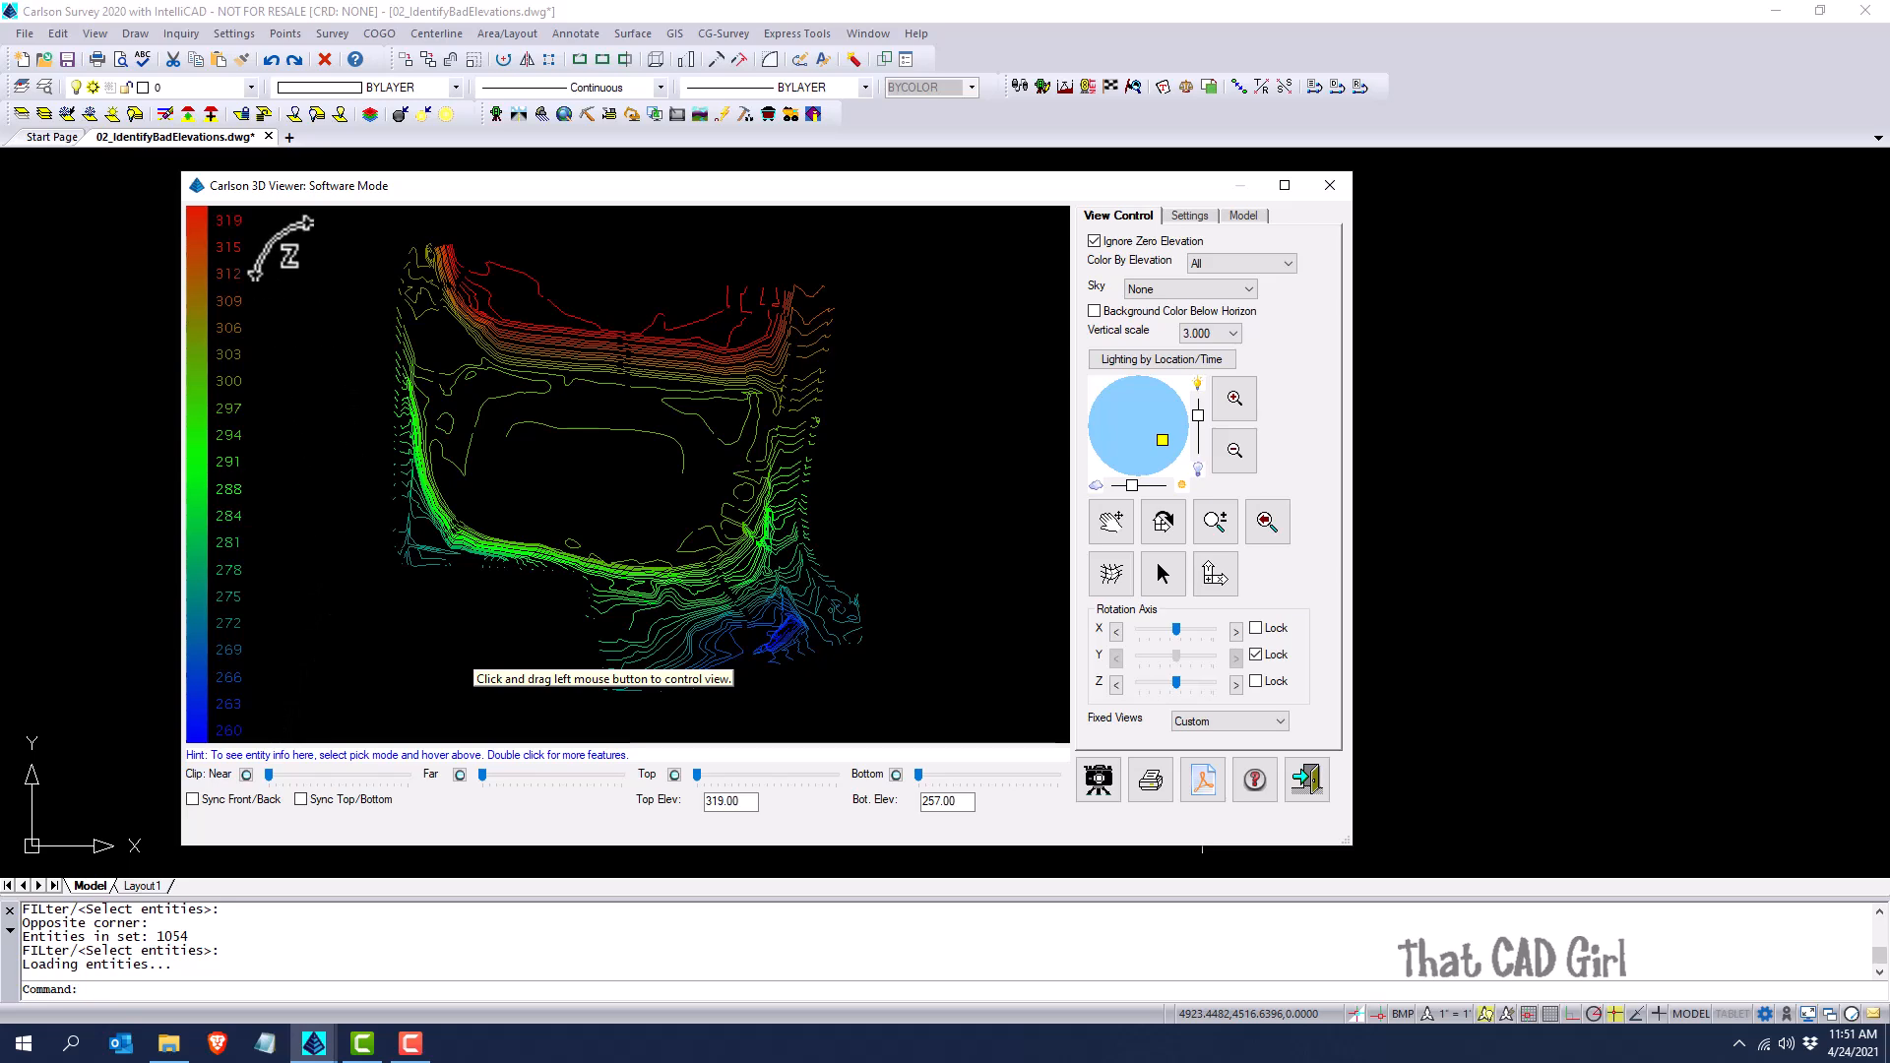
Inspect the contours in 3D from several angles, with zero-elevation entities shown and ignored, and exit the viewer
left_click_drag(590, 565, 624, 422)
left_click_drag(463, 686, 777, 706)
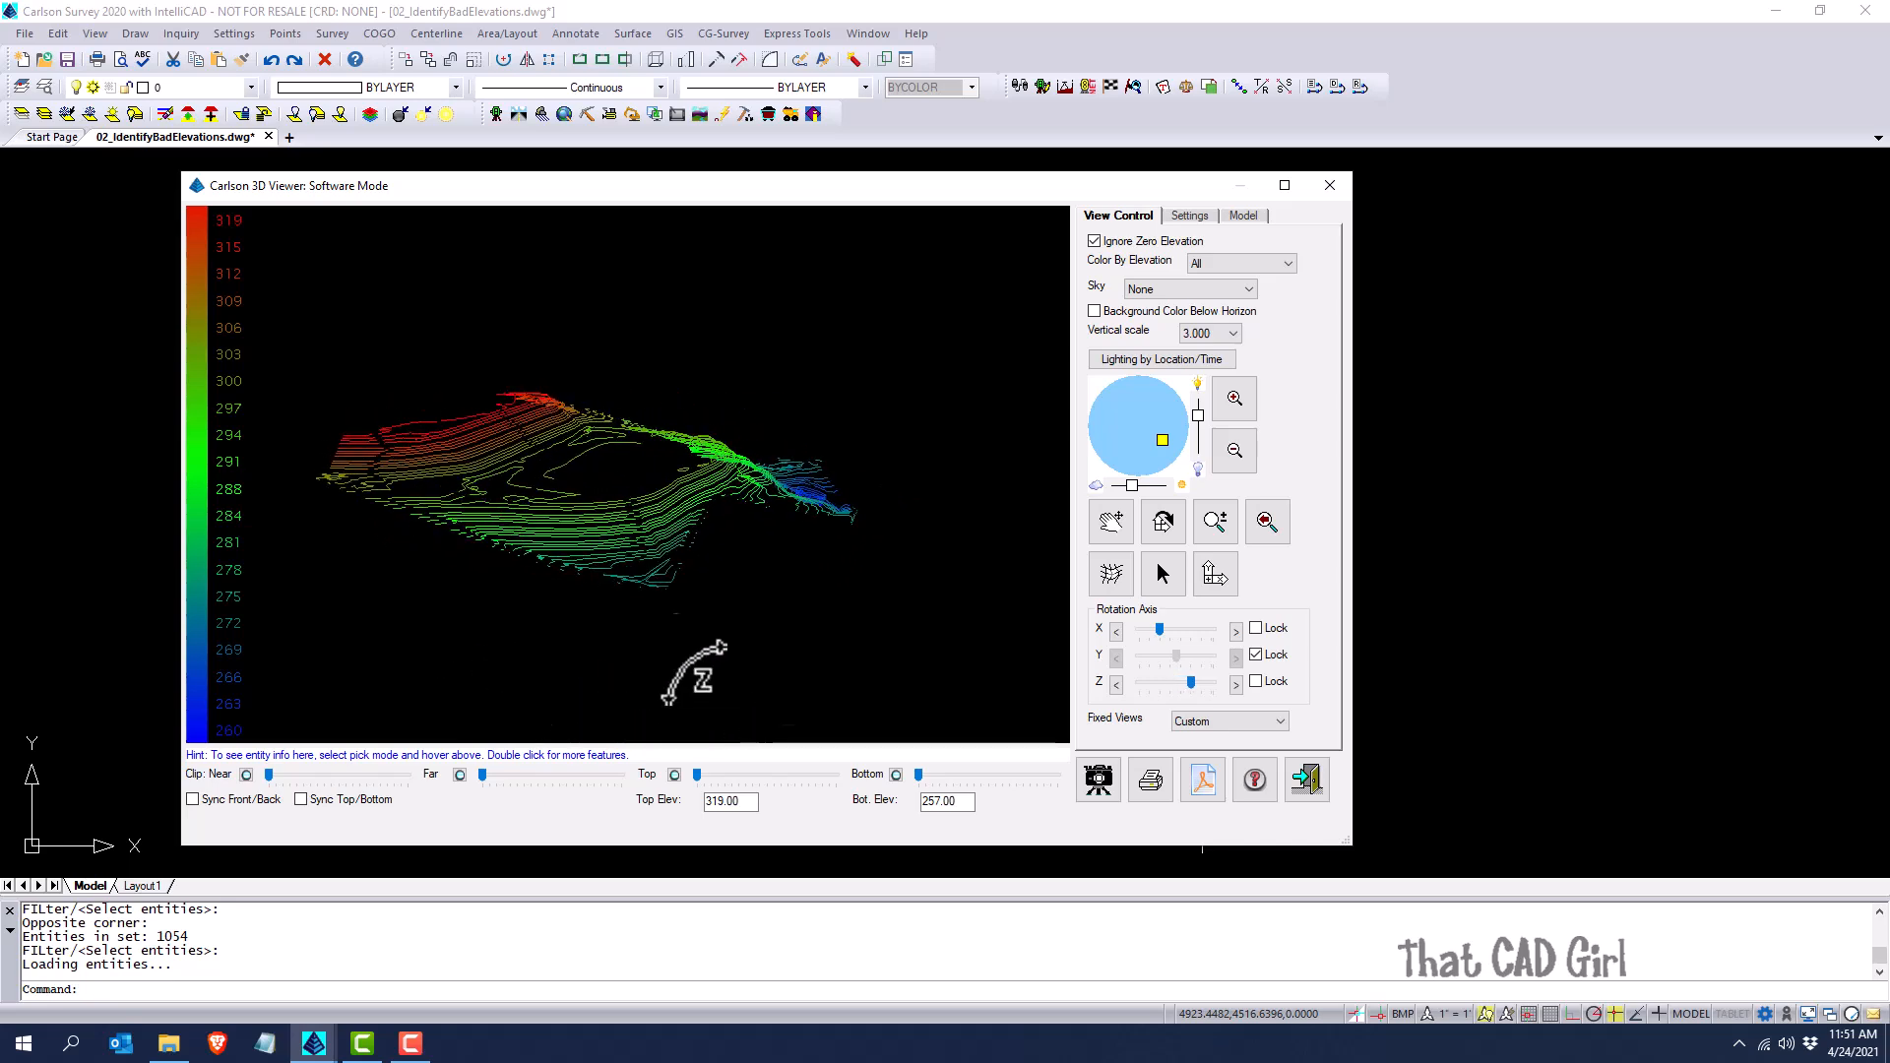
scroll(625, 492, "down", 5)
left_click(1132, 241)
left_click_drag(640, 616, 660, 426)
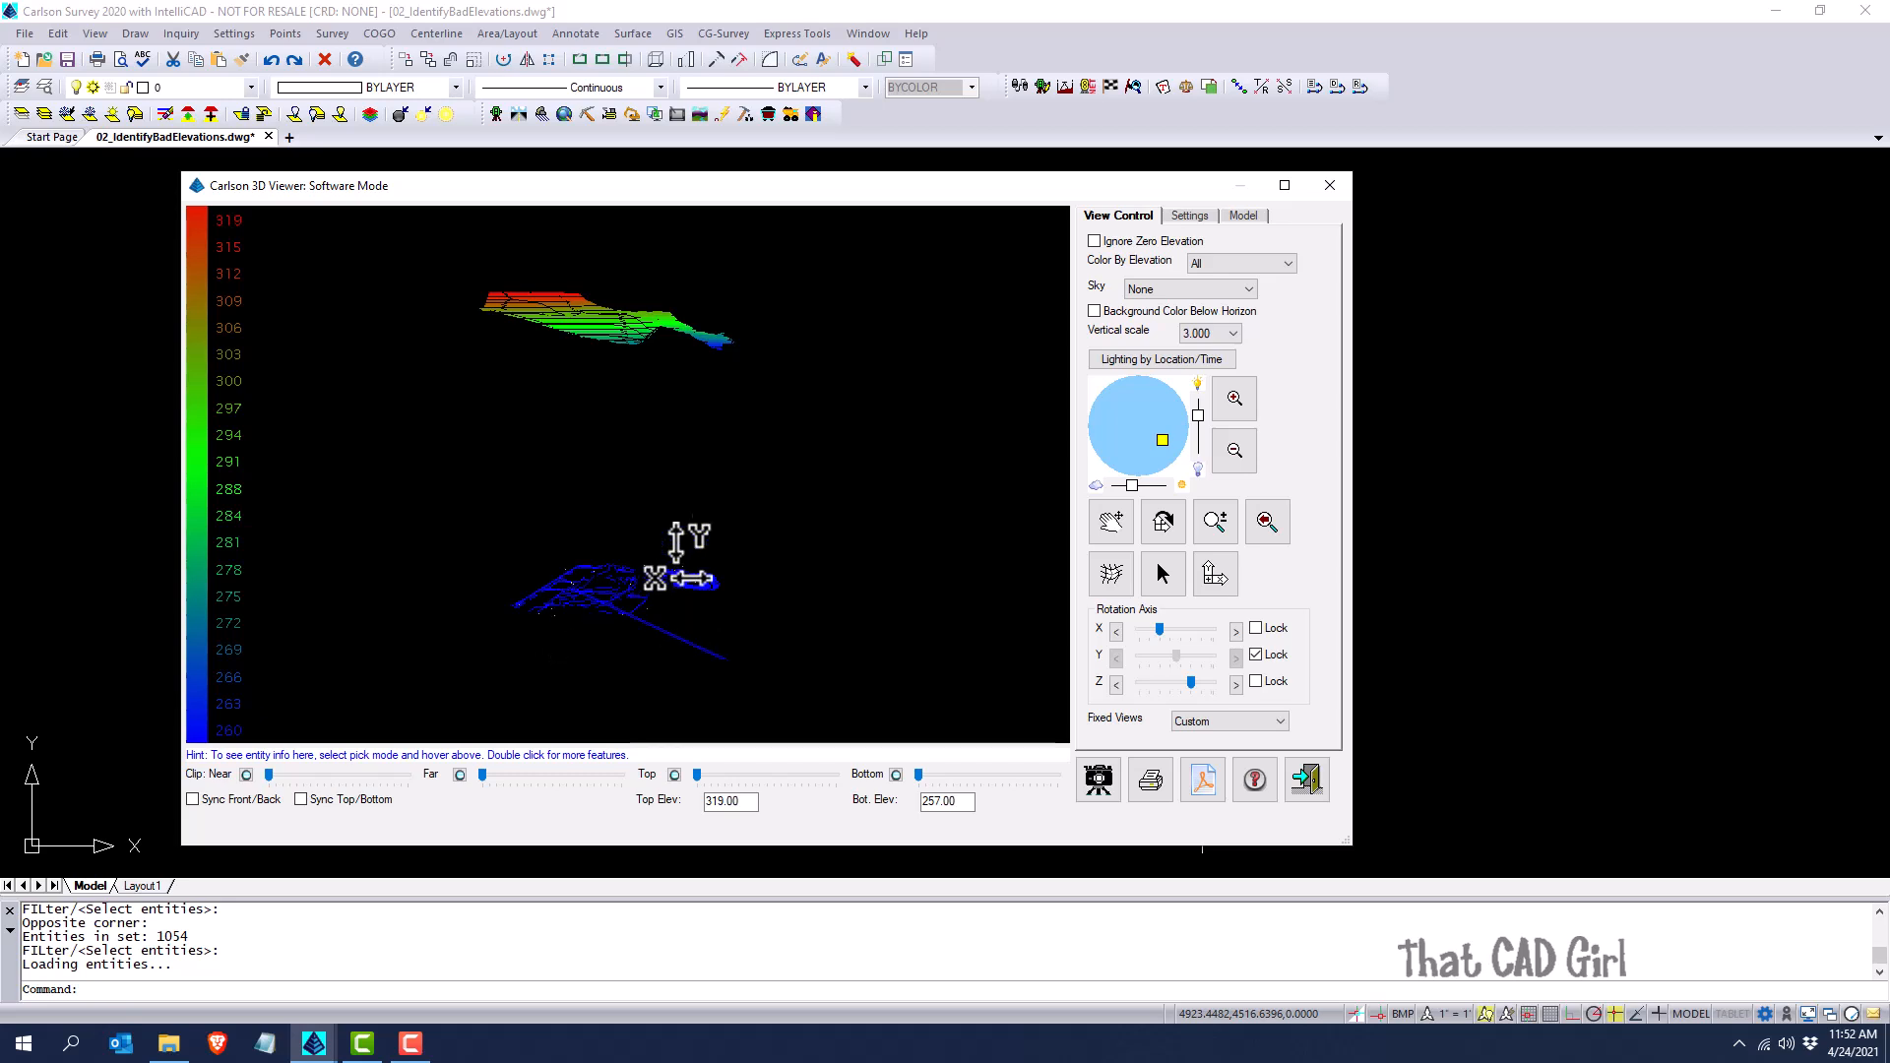
left_click_drag(598, 460, 608, 534)
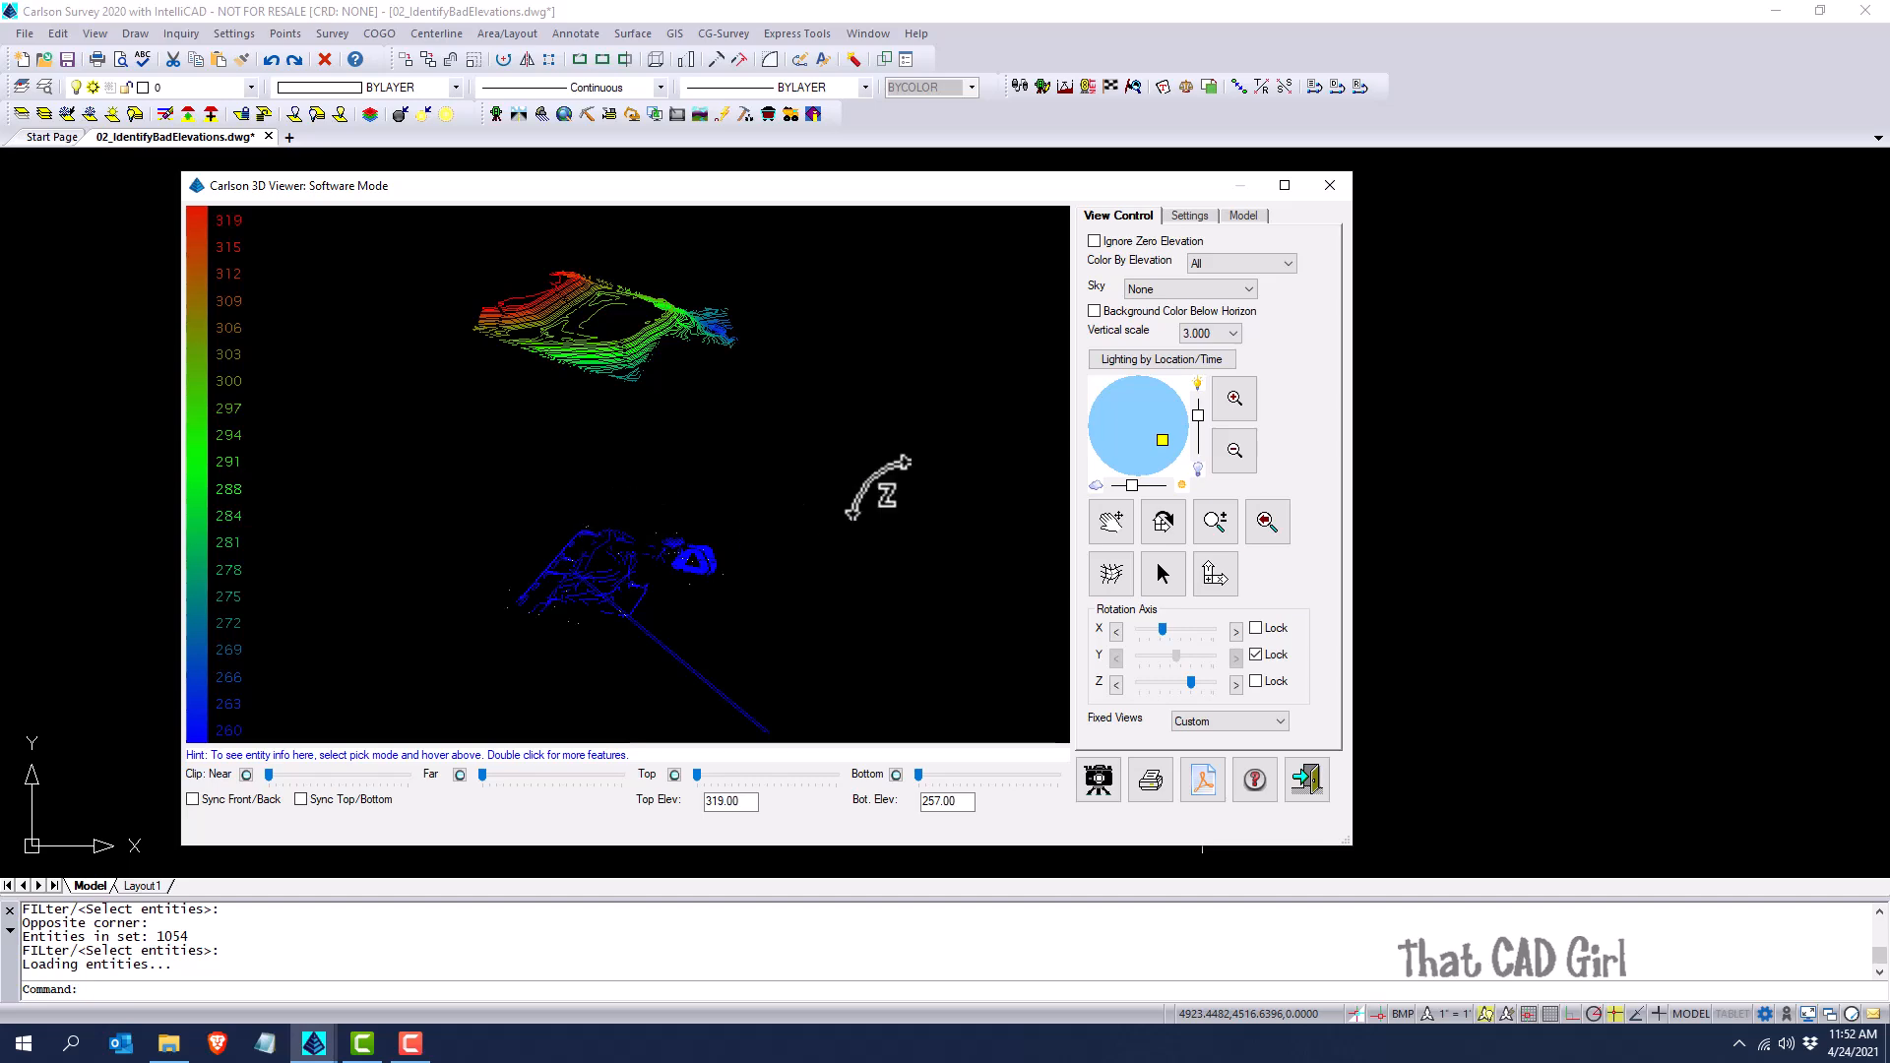
left_click(1096, 241)
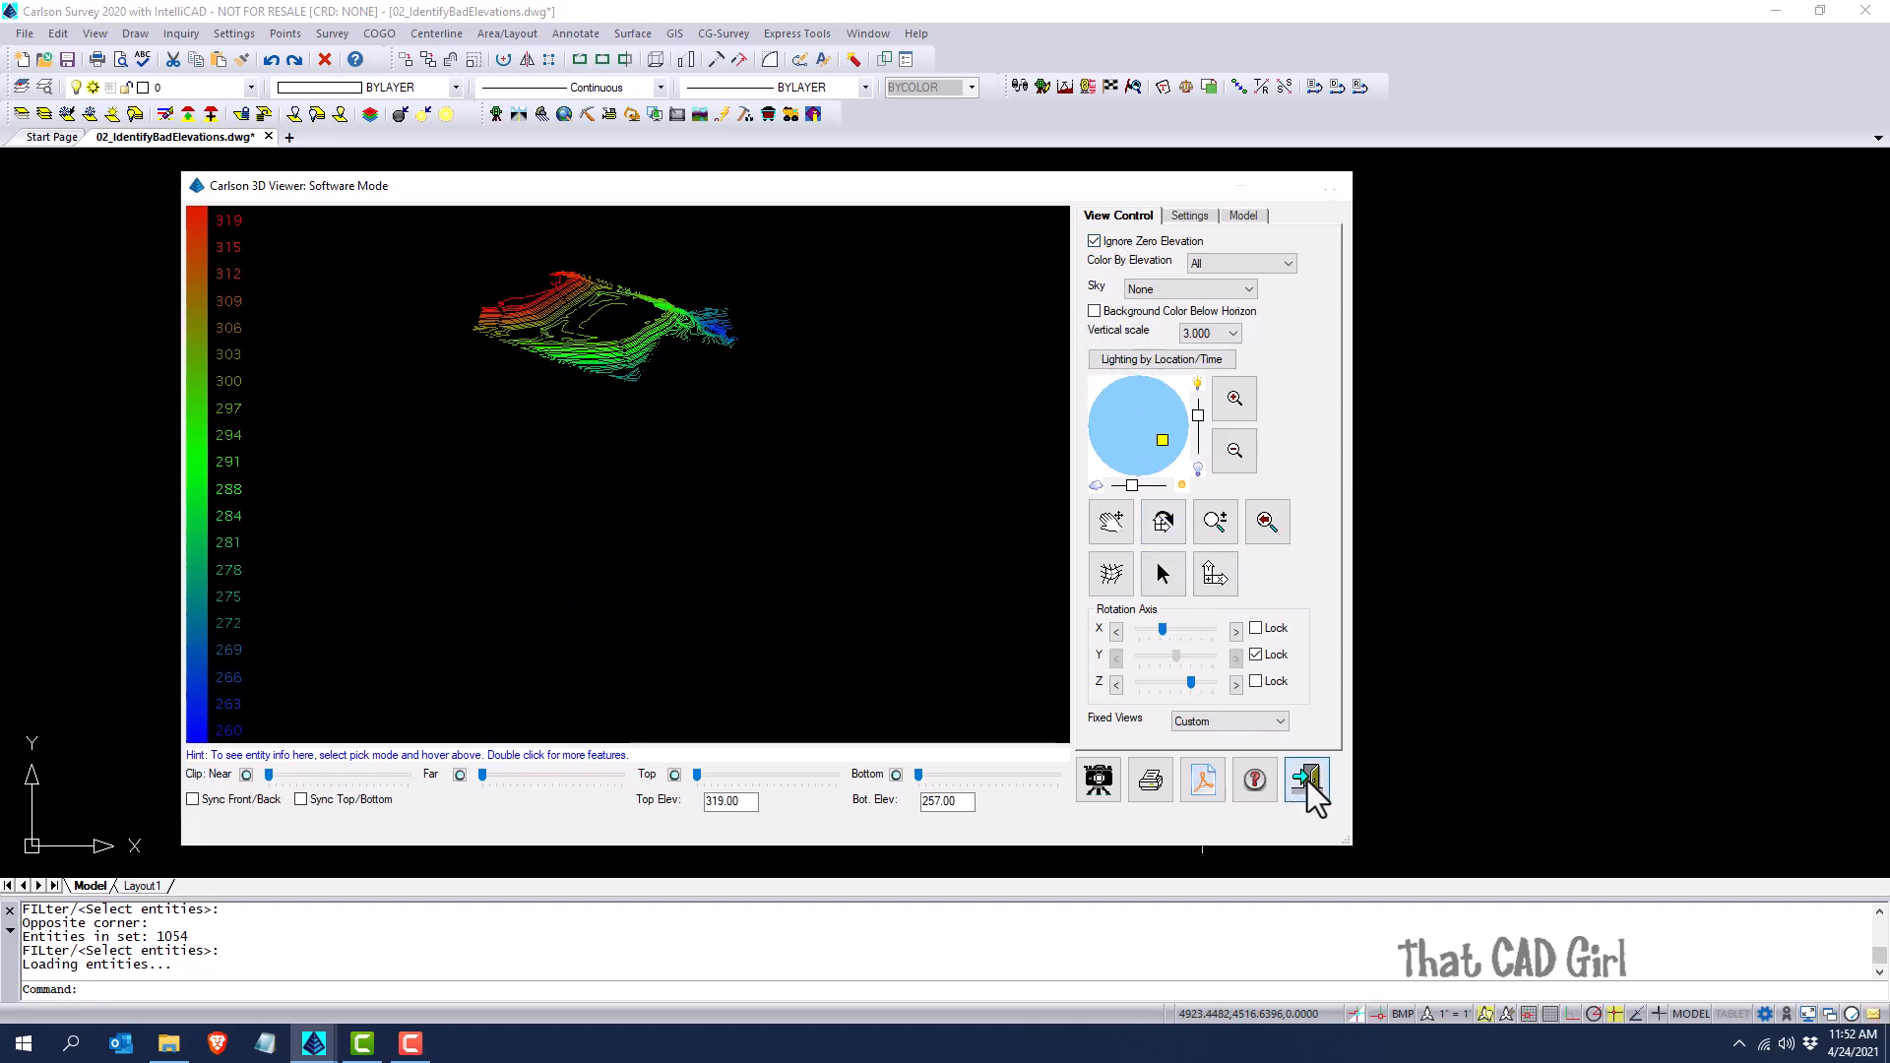
left_click(1307, 782)
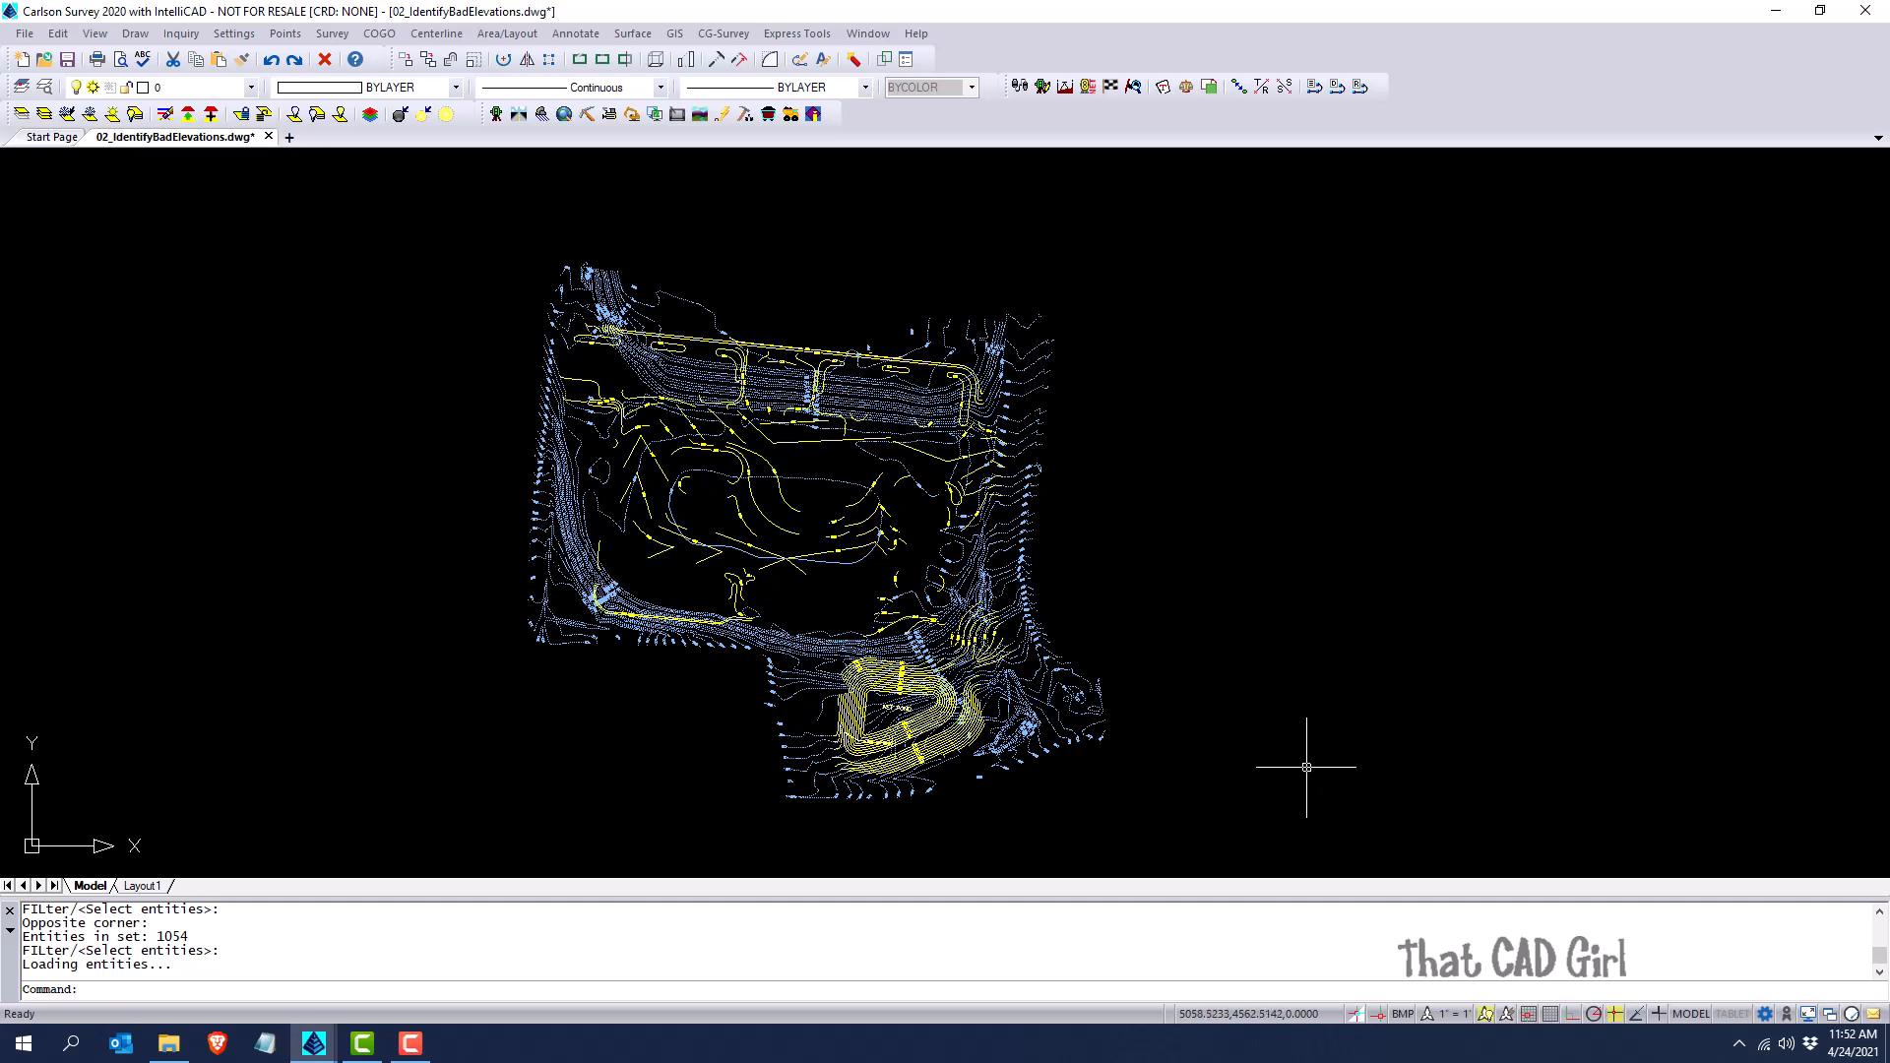